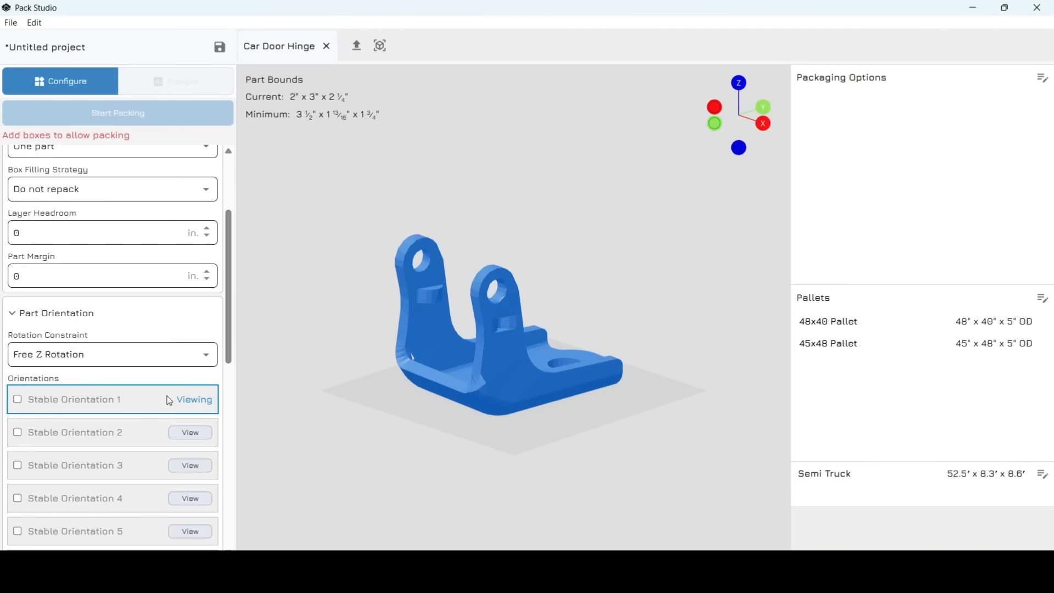
# - Preview the hinge in Stable Orientations 2 and 3, viewing it from above
pyautogui.click(195, 390)
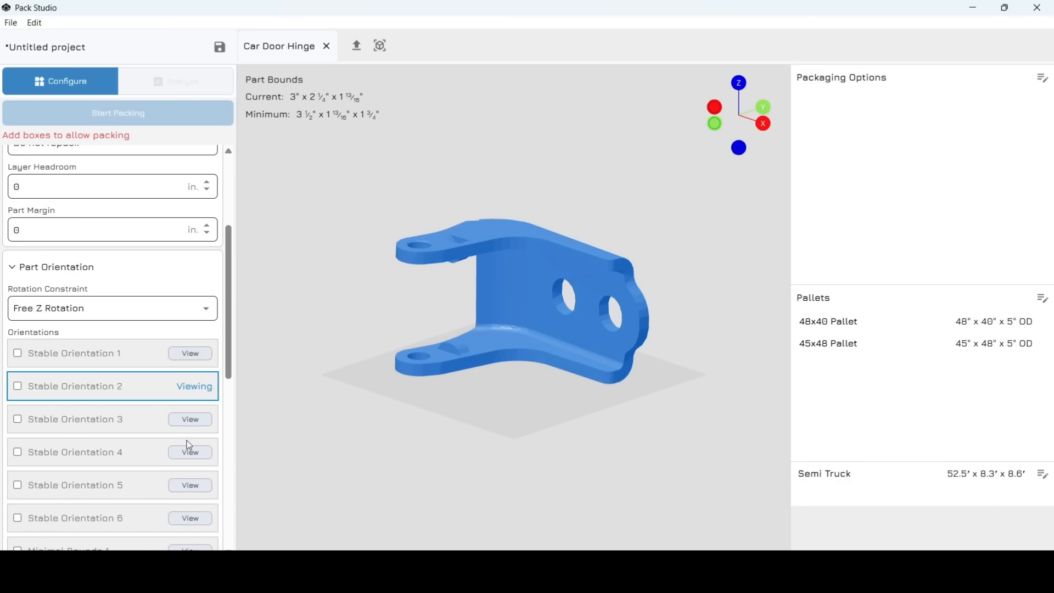
pyautogui.click(189, 423)
pyautogui.moveTo(464, 386); pyautogui.dragTo(557, 406)
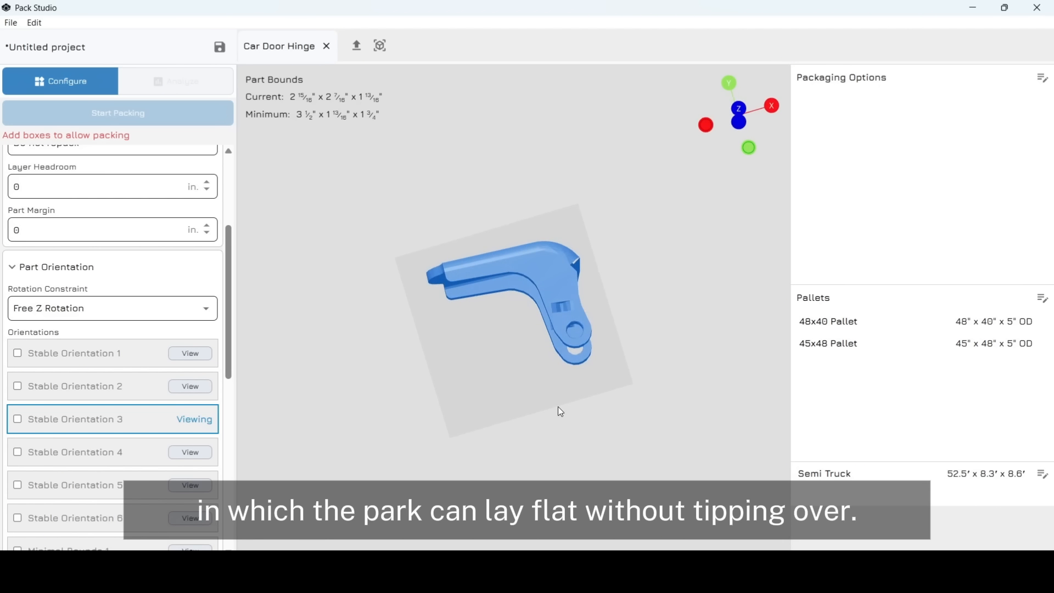
# - Preview Minimal Bounds 1, 3, 4 and 5, ending on Minimal Bounds 5 (1 13/16" x 1 3/4" x 3 1/2")
pyautogui.scroll(-3, 156, 444)
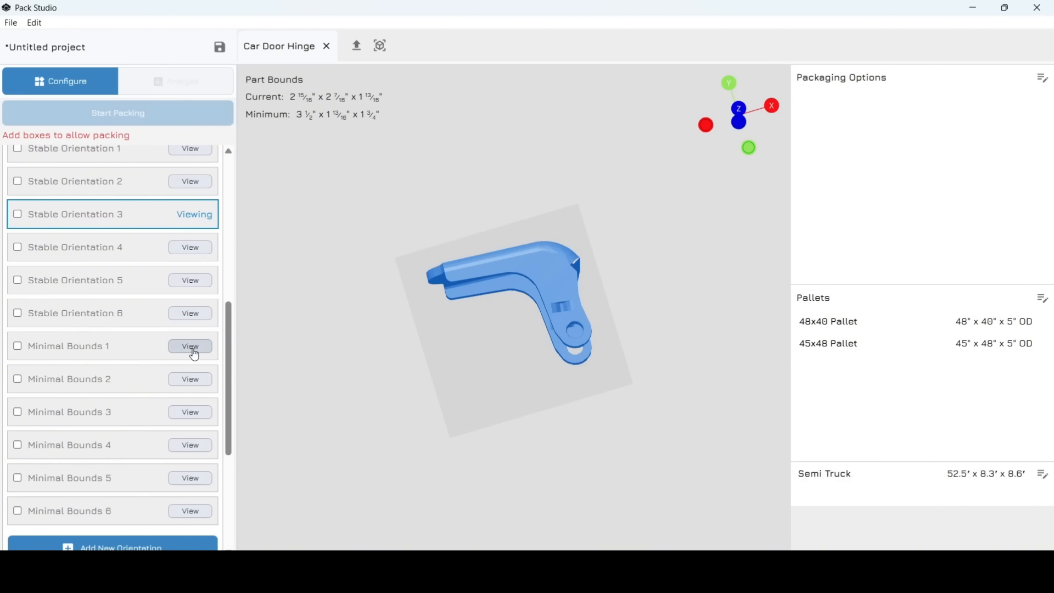
pyautogui.click(193, 351)
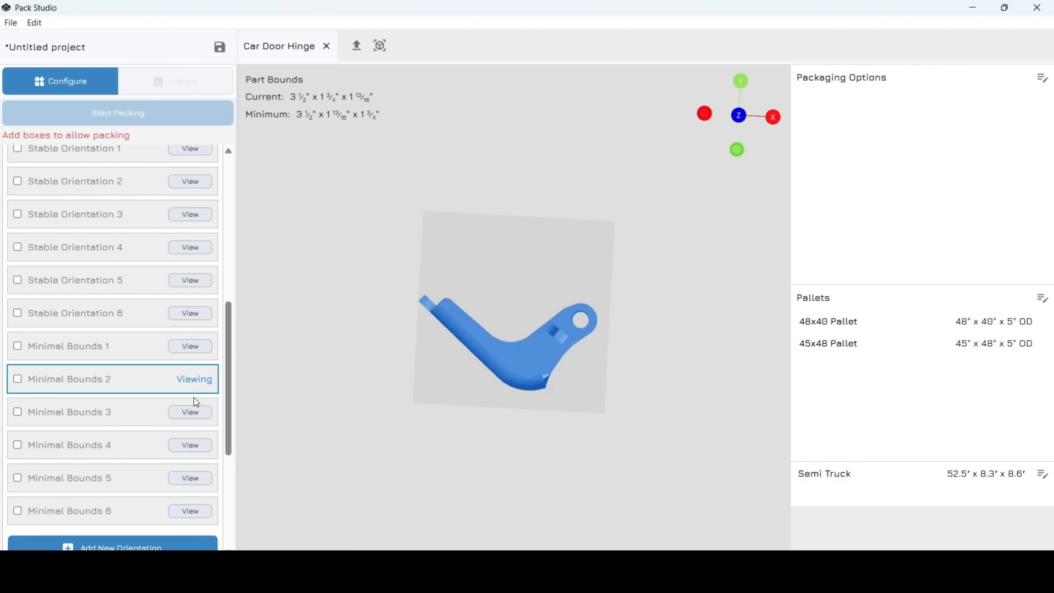
pyautogui.click(192, 413)
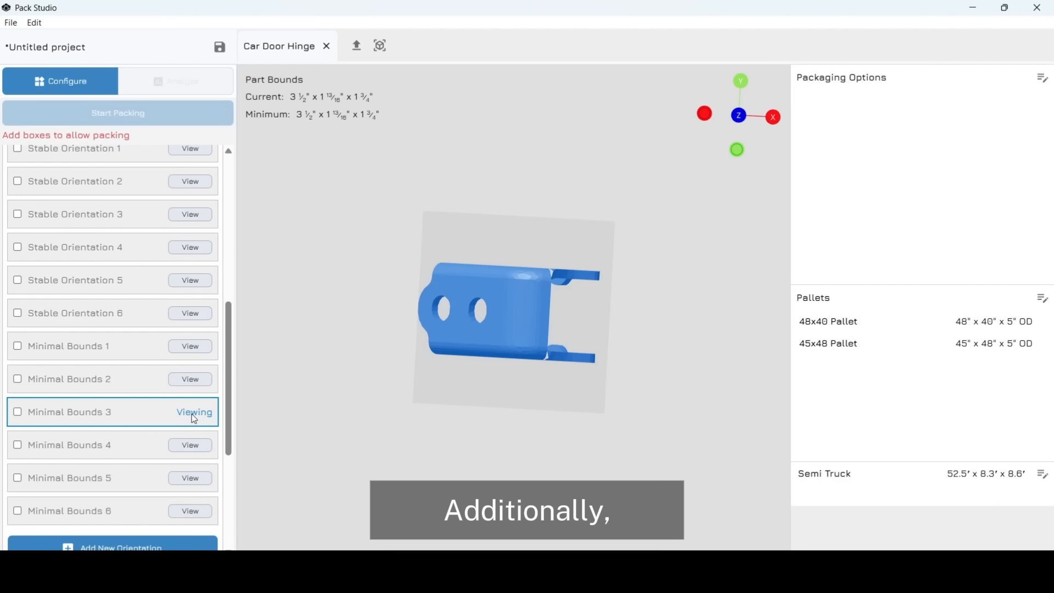
pyautogui.click(186, 448)
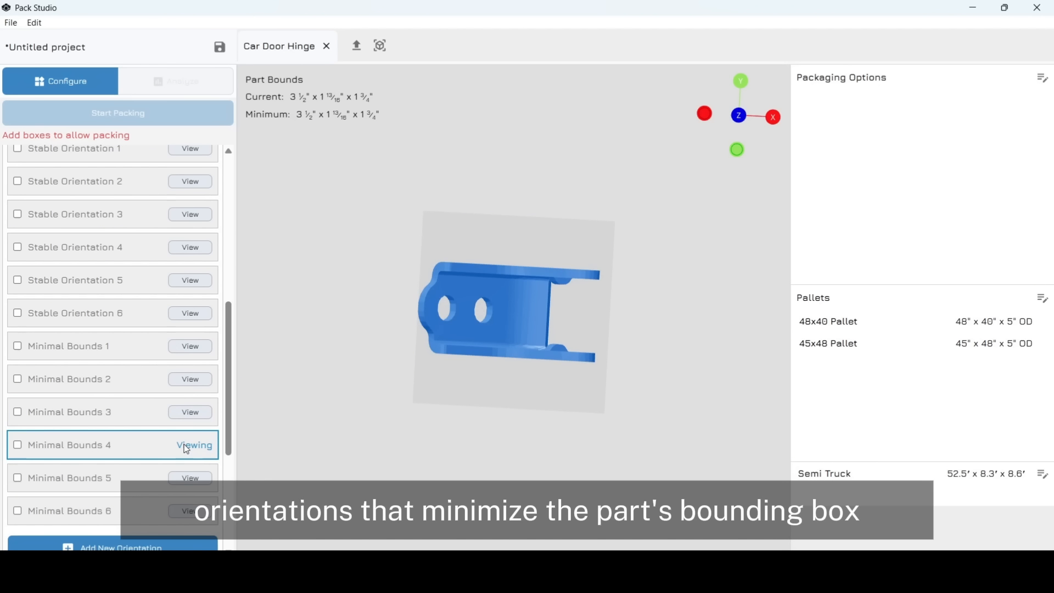
pyautogui.click(189, 481)
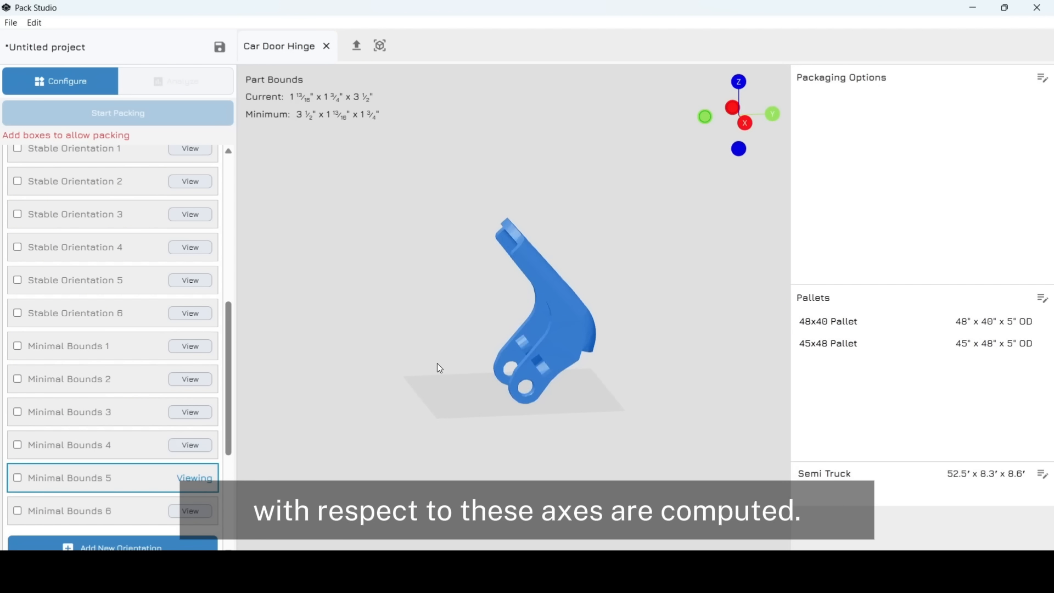
pyautogui.moveTo(437, 364); pyautogui.dragTo(385, 384)
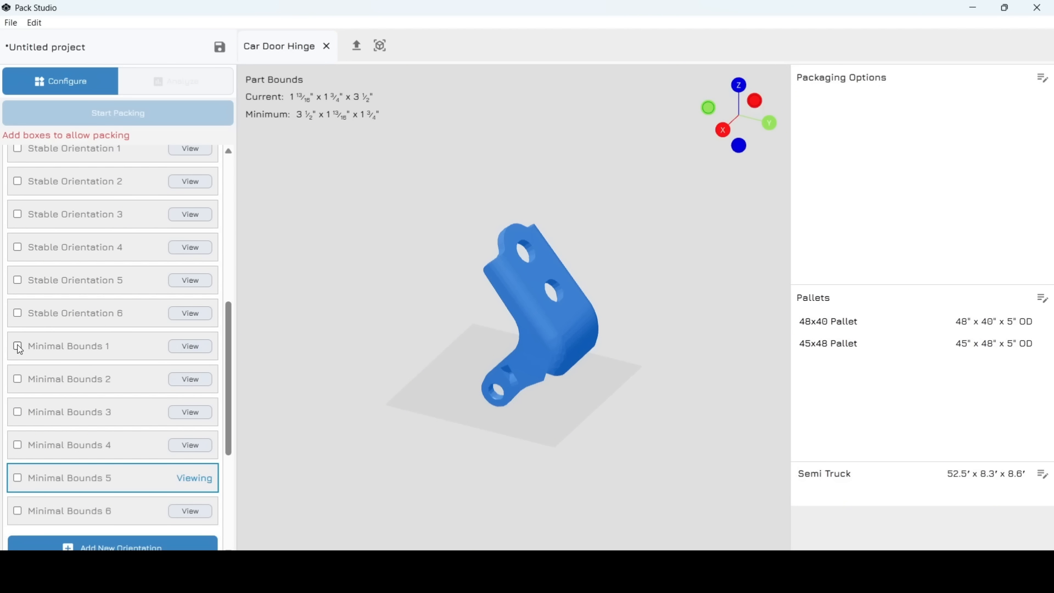
# - Allow only the Minimal Bounds 1 and 3 orientations for packing the hinge
pyautogui.click(20, 413)
pyautogui.click(186, 348)
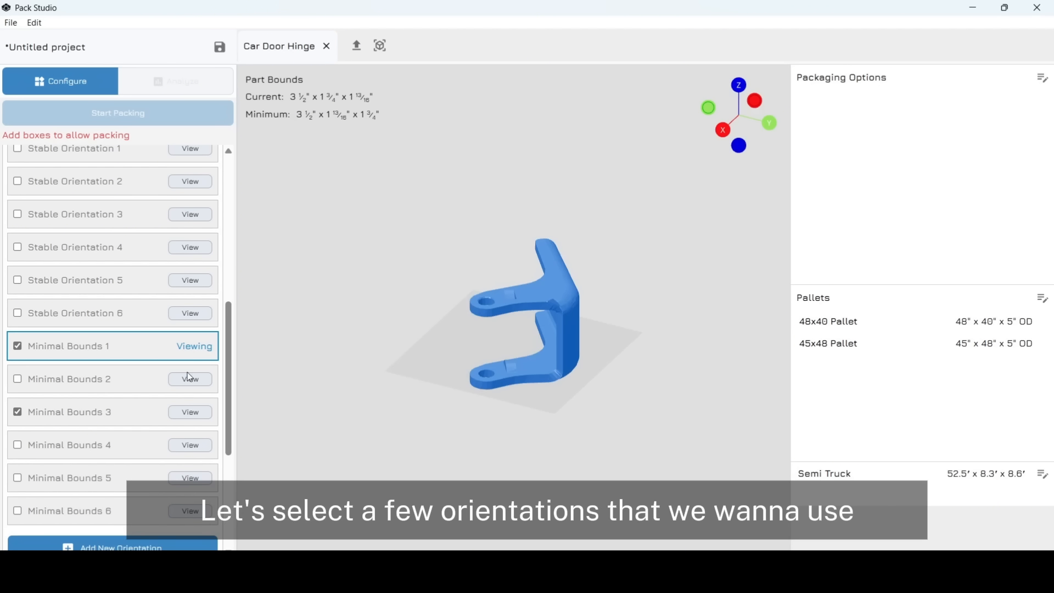
pyautogui.click(186, 417)
pyautogui.moveTo(406, 344); pyautogui.dragTo(353, 358)
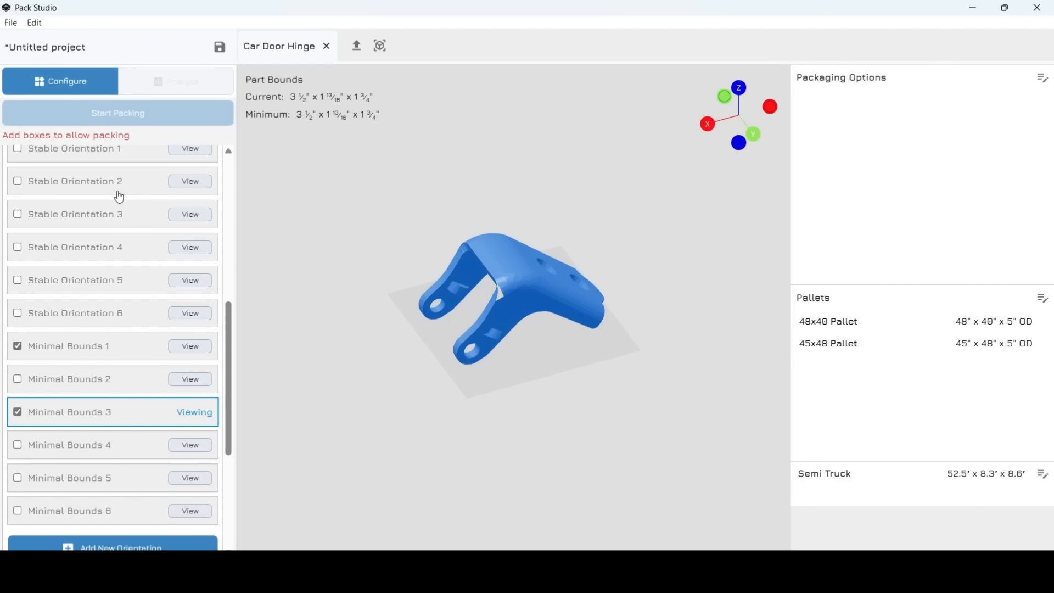
pyautogui.scroll(3, 117, 209)
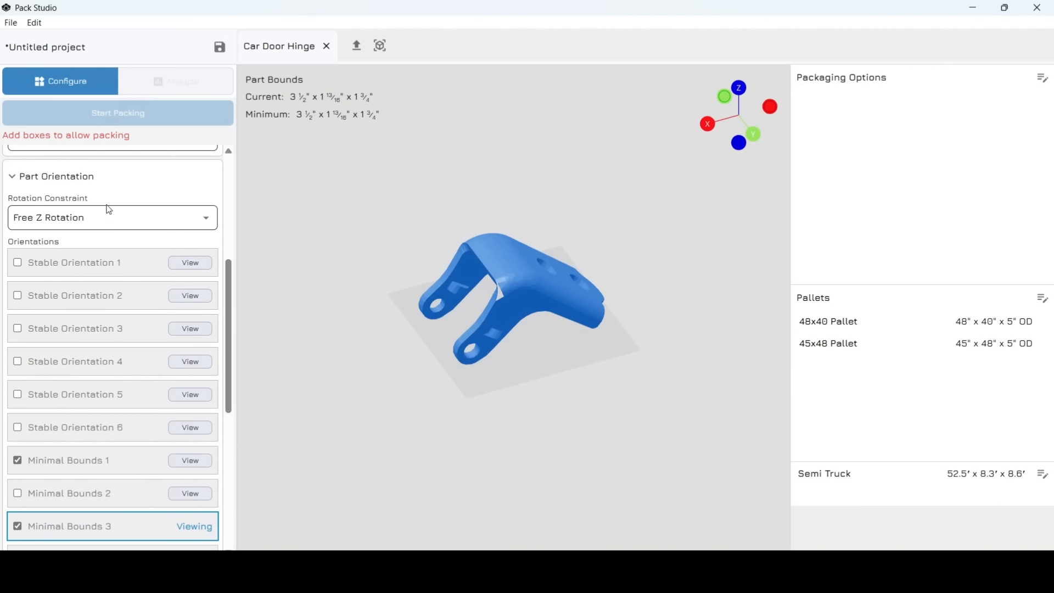
pyautogui.click(29, 176)
# - Set the packing method to Compartment
pyautogui.scroll(3, 29, 182)
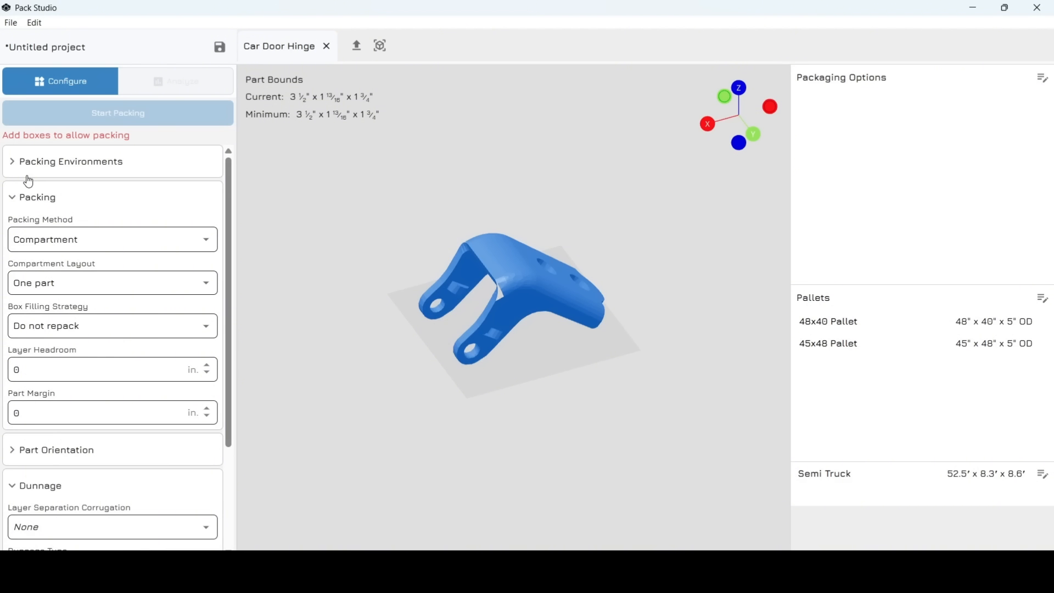
pyautogui.click(62, 242)
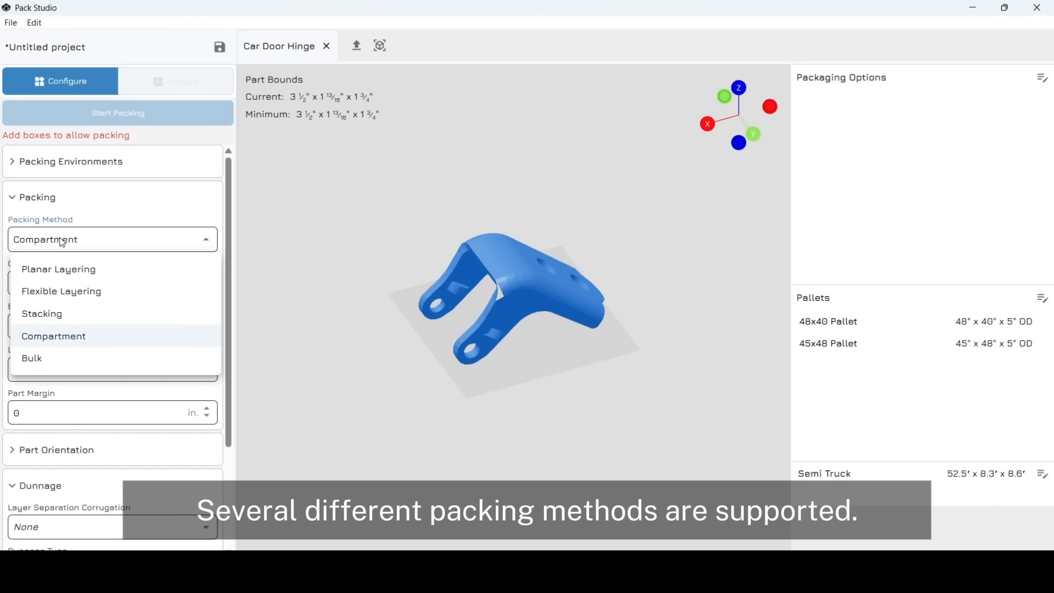
pyautogui.click(73, 338)
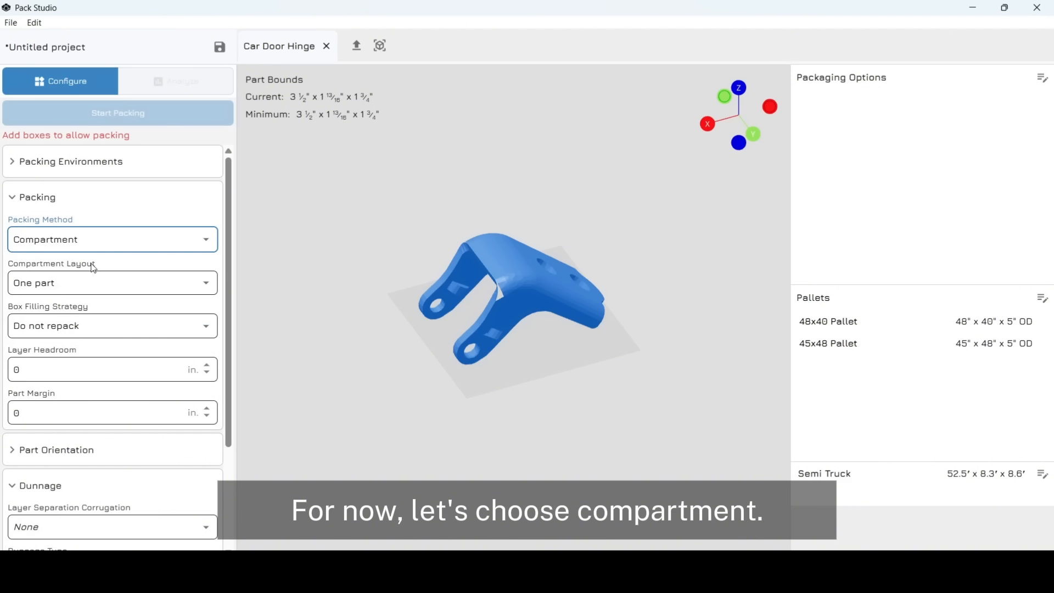
pyautogui.click(36, 198)
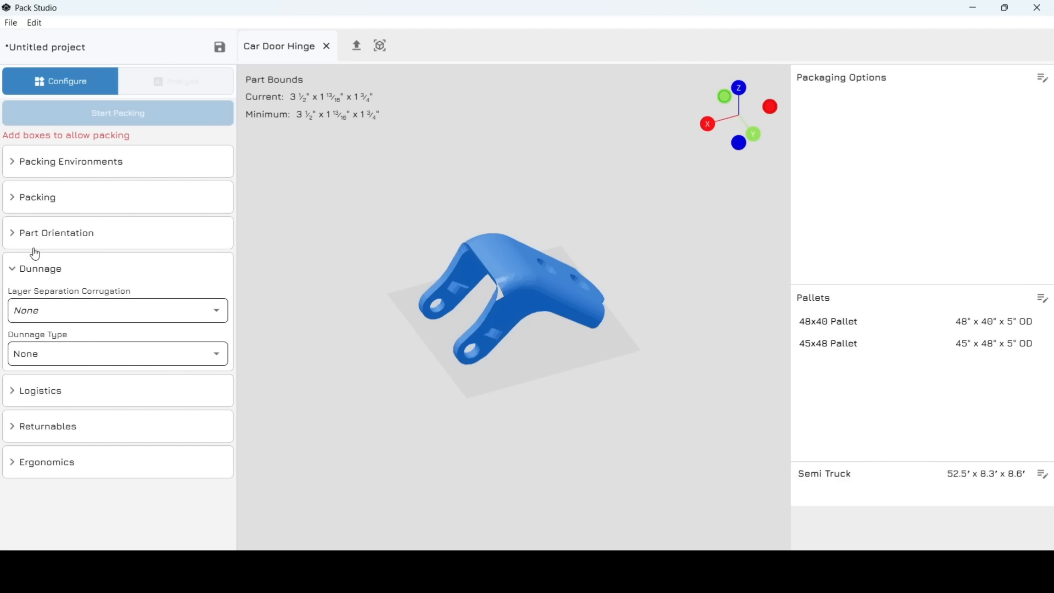
# - Use single-face C, ECT 32 layer separators and cardboard partitions as dunnage
pyautogui.click(38, 313)
pyautogui.click(48, 367)
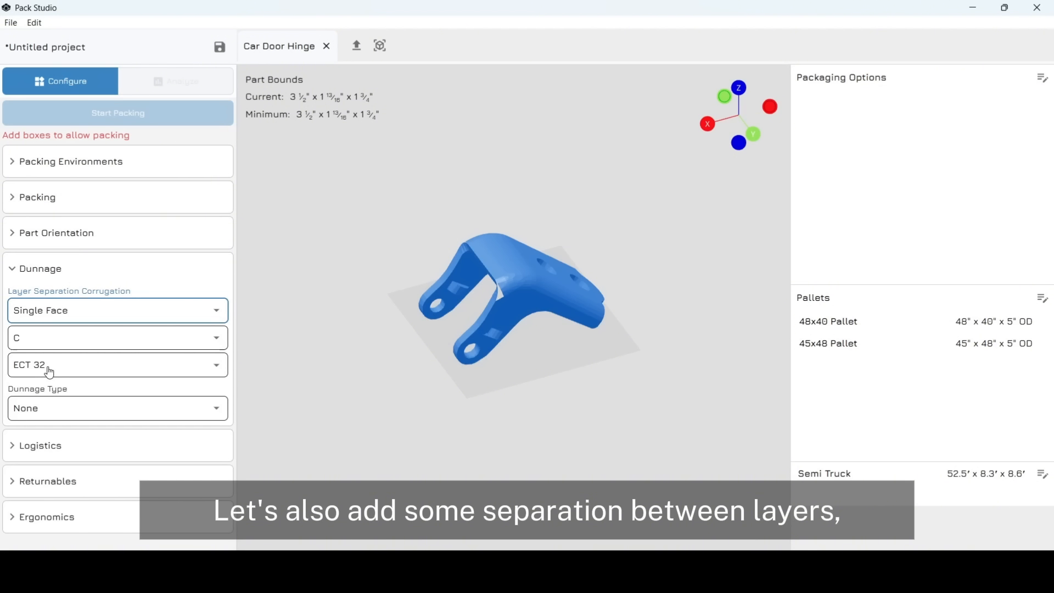
pyautogui.click(65, 409)
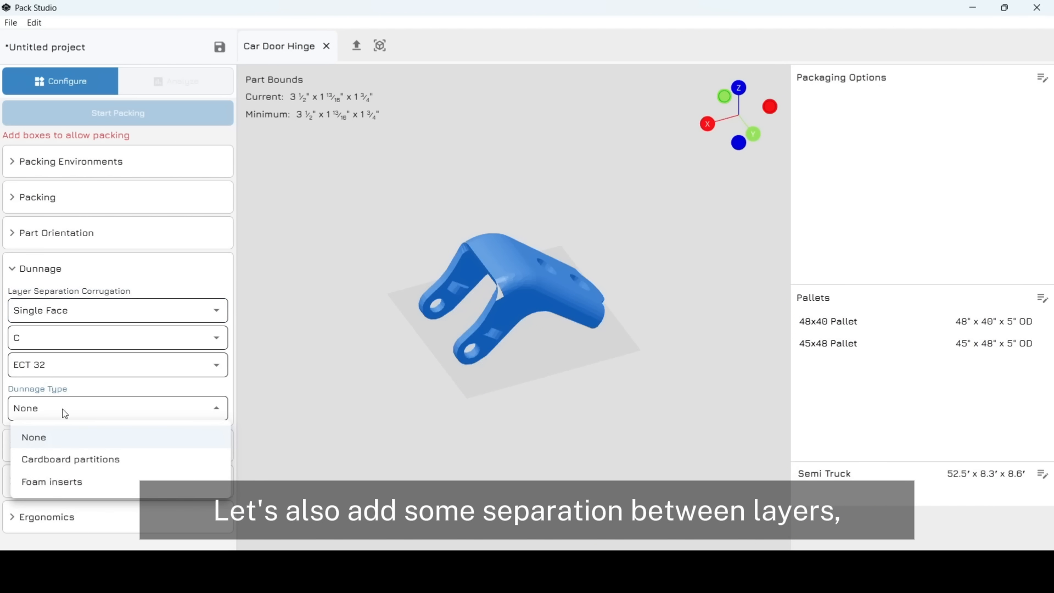
pyautogui.click(61, 464)
# - Make the cardboard partitions single-face corrugated with 1 in. air cells
pyautogui.scroll(-1, 61, 463)
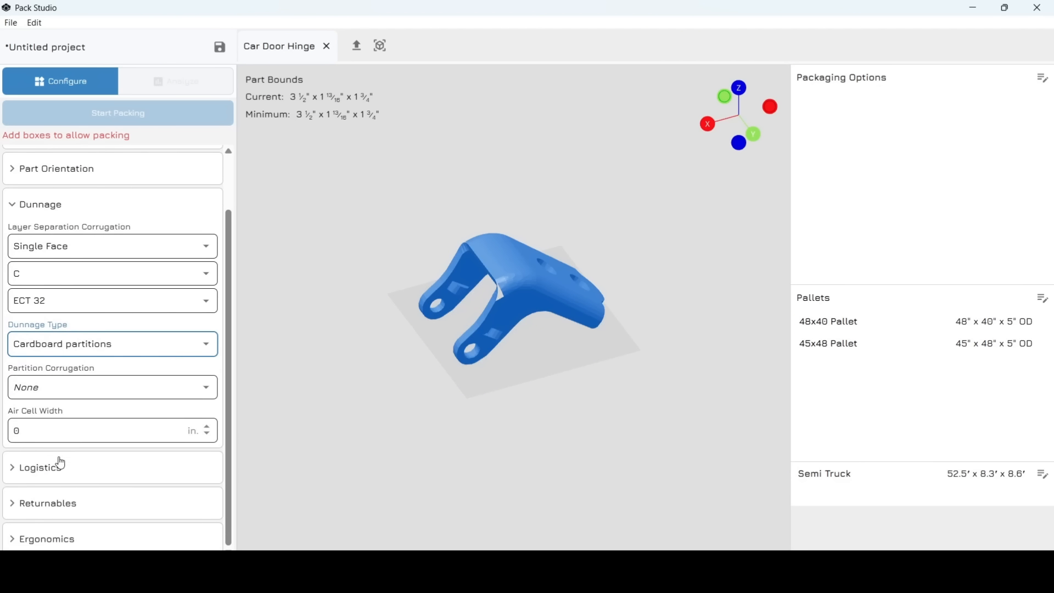
pyautogui.click(92, 392)
pyautogui.click(67, 442)
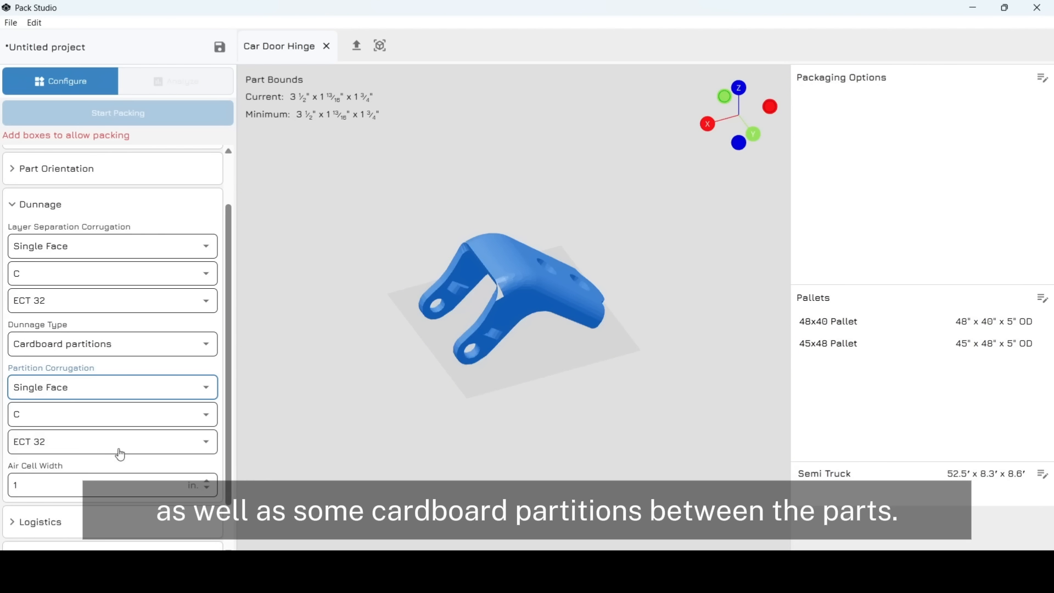
pyautogui.scroll(-1, 131, 457)
pyautogui.scroll(2, 132, 457)
pyautogui.scroll(1, 132, 456)
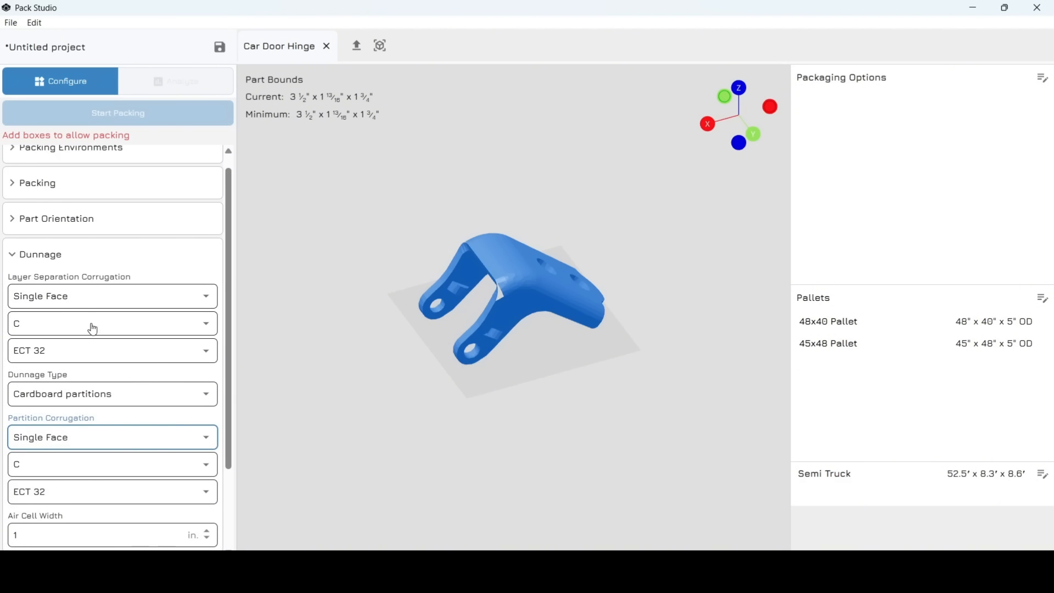
pyautogui.click(25, 260)
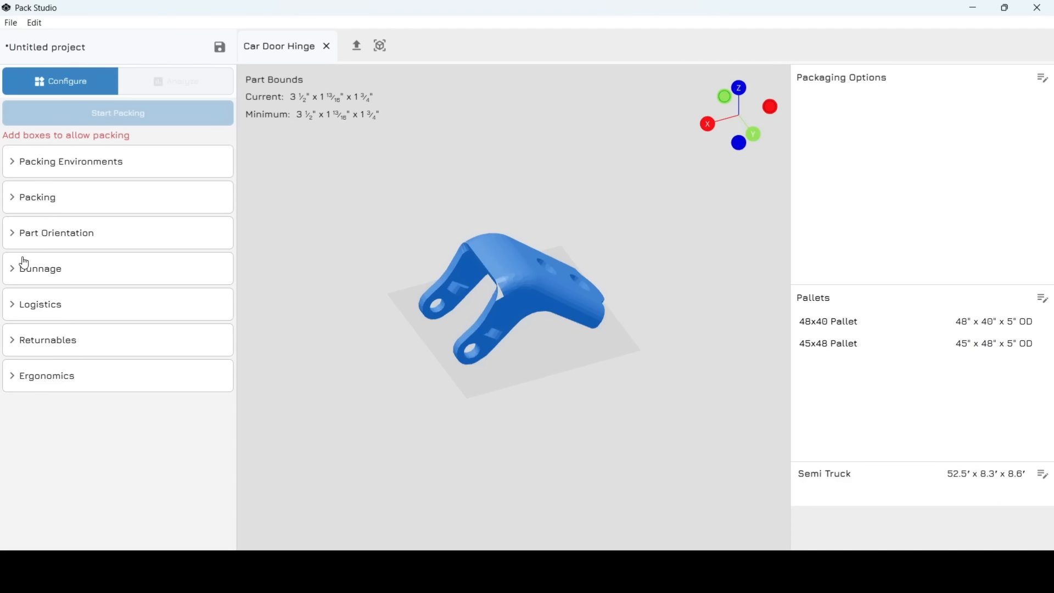
# - Enter a part weight of 0.15 lb, keeping delivery at 100 mi and 10 days
pyautogui.click(49, 309)
pyautogui.scroll(-2, 80, 338)
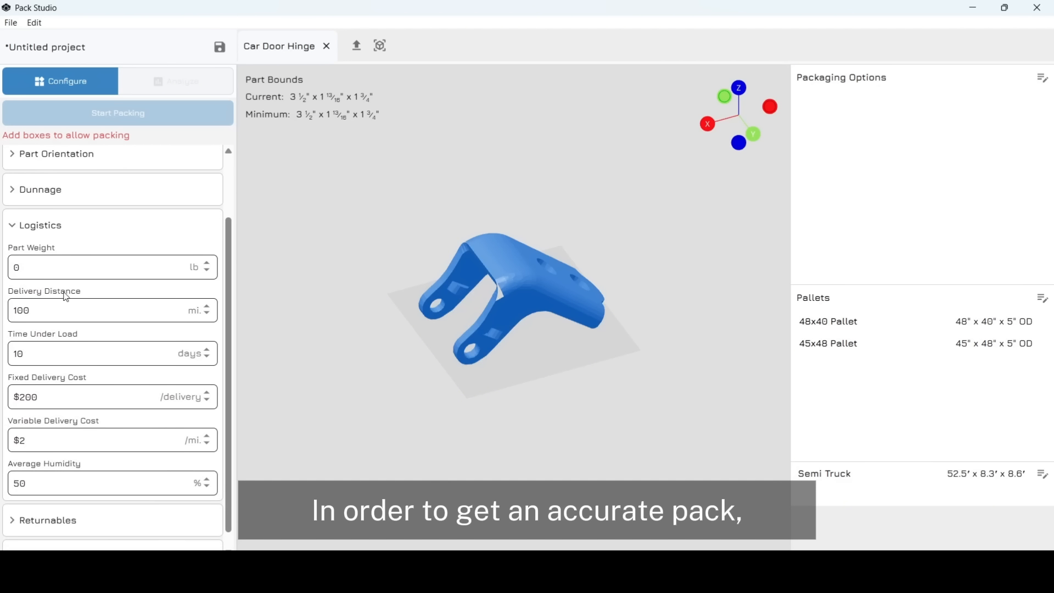
pyautogui.click(43, 266)
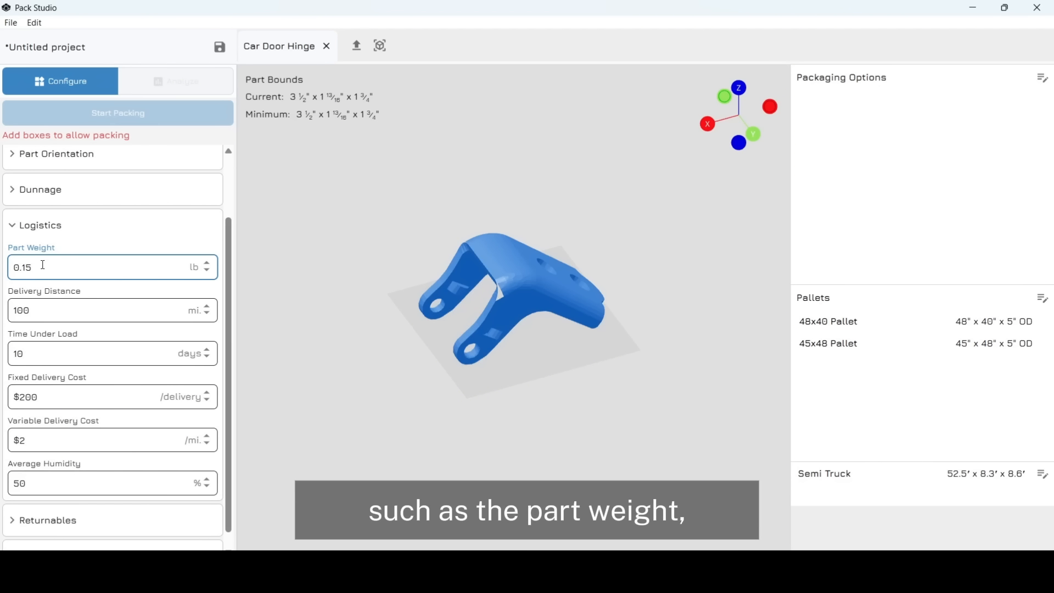
pyautogui.click(48, 311)
pyautogui.click(50, 356)
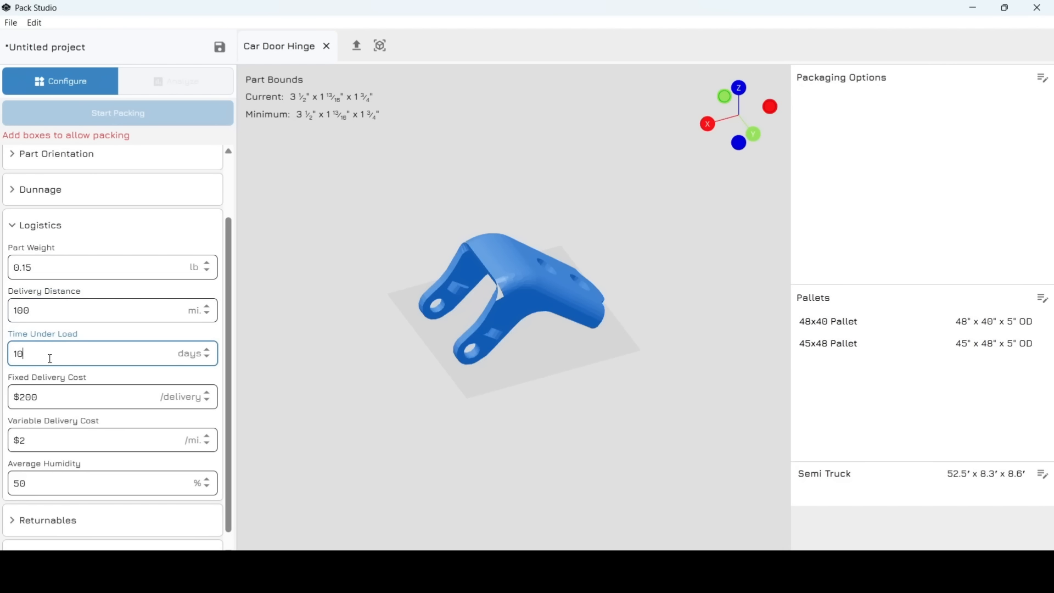
pyautogui.click(55, 390)
pyautogui.click(37, 225)
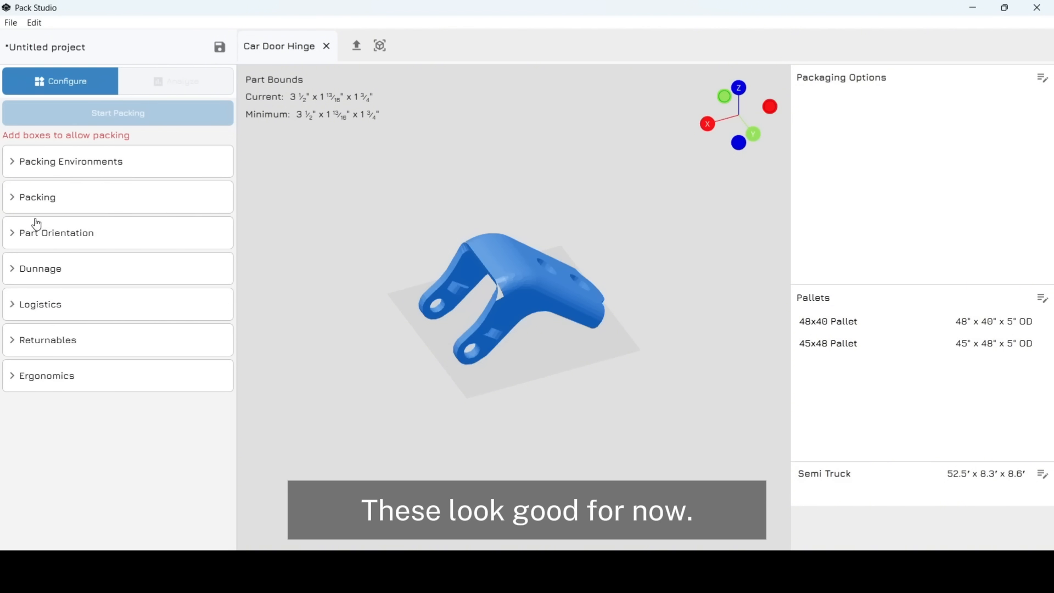
pyautogui.click(38, 347)
pyautogui.scroll(-2, 154, 351)
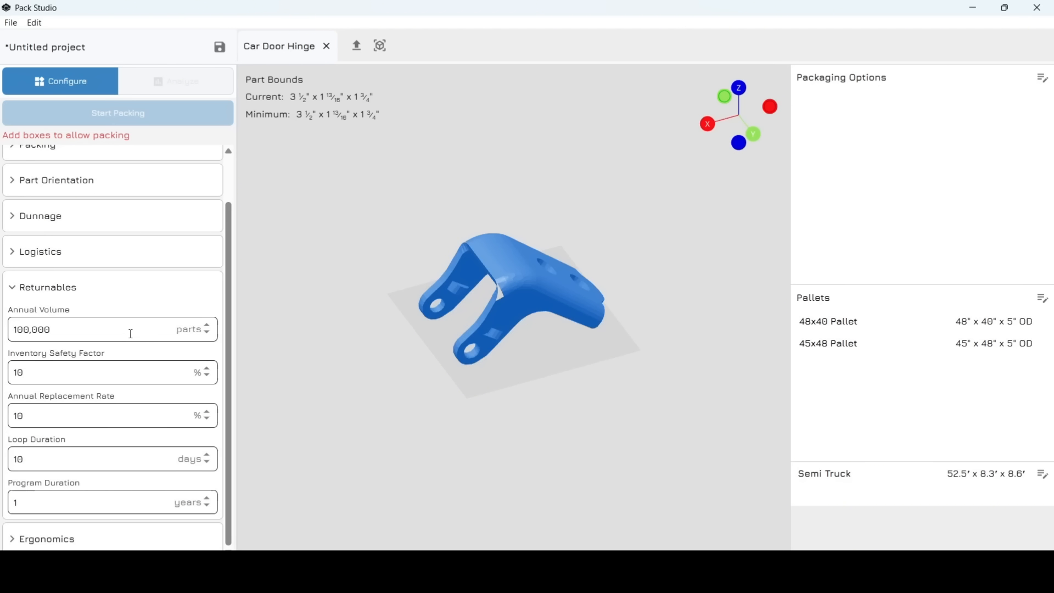
pyautogui.click(131, 333)
pyautogui.click(110, 372)
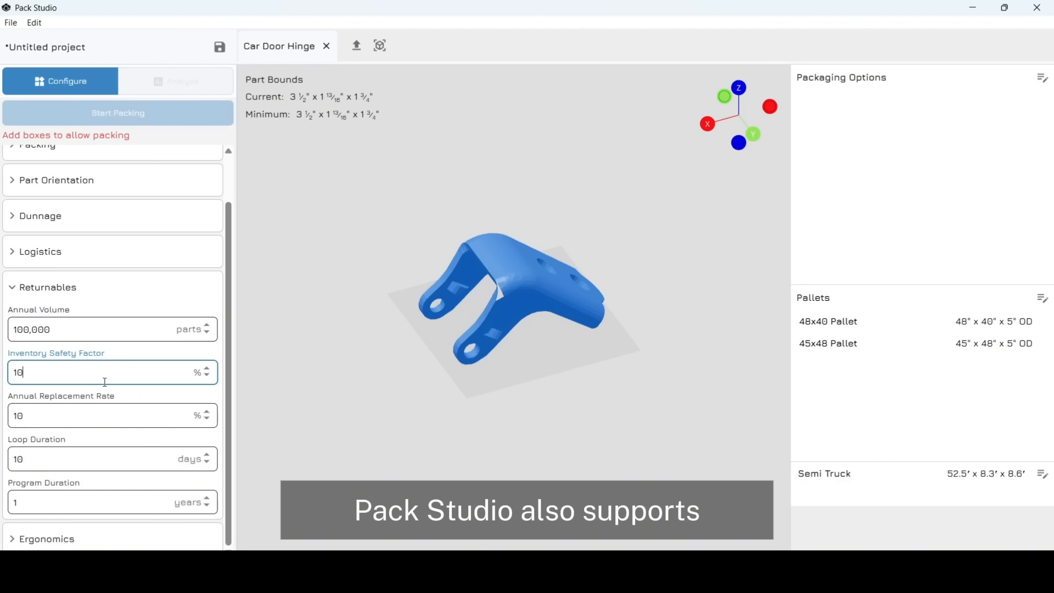
pyautogui.click(84, 418)
pyautogui.click(62, 458)
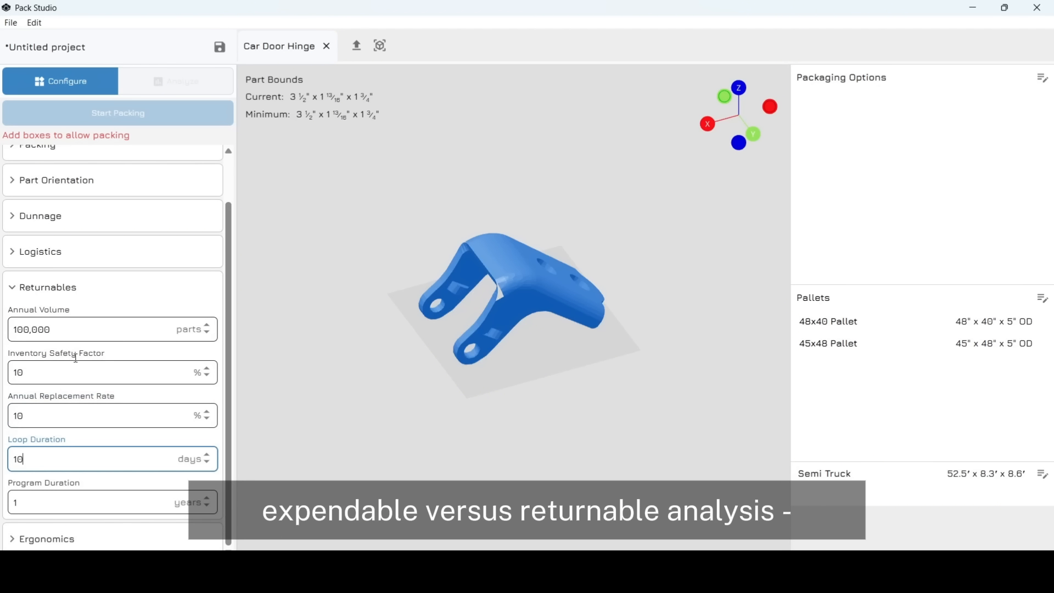
pyautogui.click(47, 290)
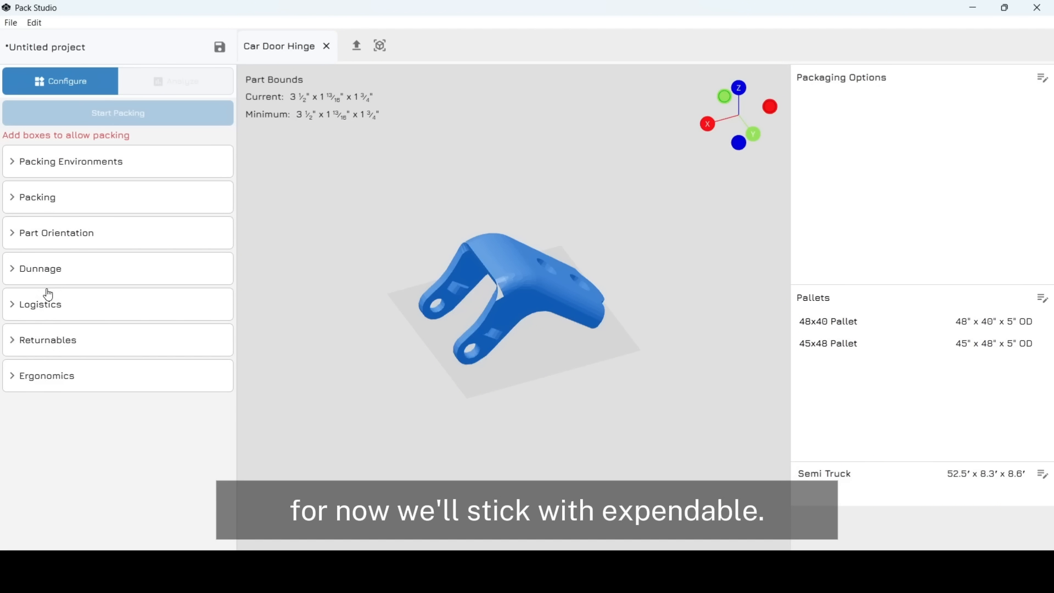
pyautogui.click(32, 378)
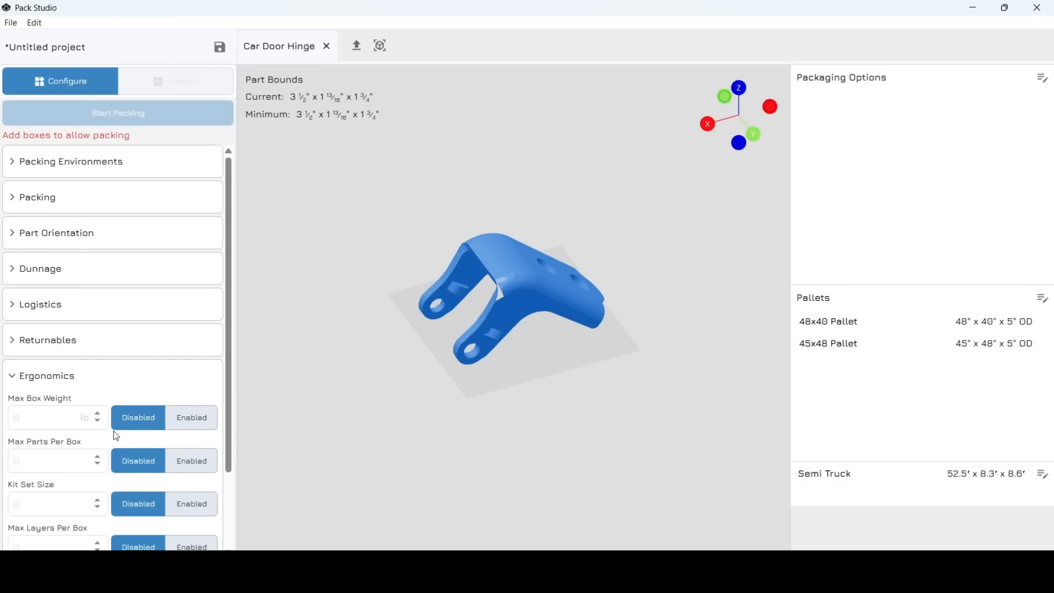
pyautogui.scroll(-3, 116, 436)
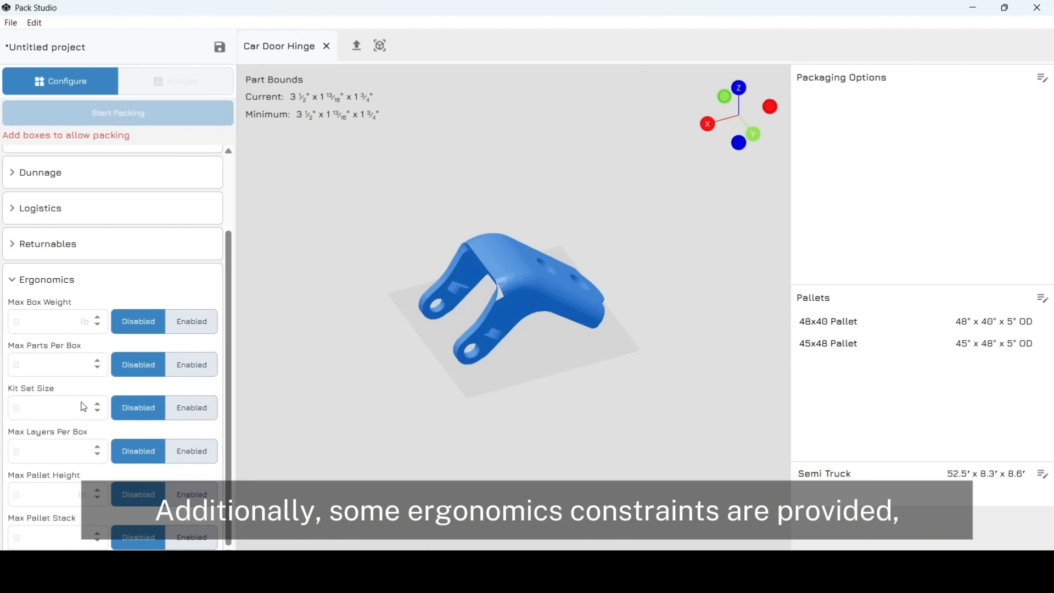
pyautogui.click(57, 281)
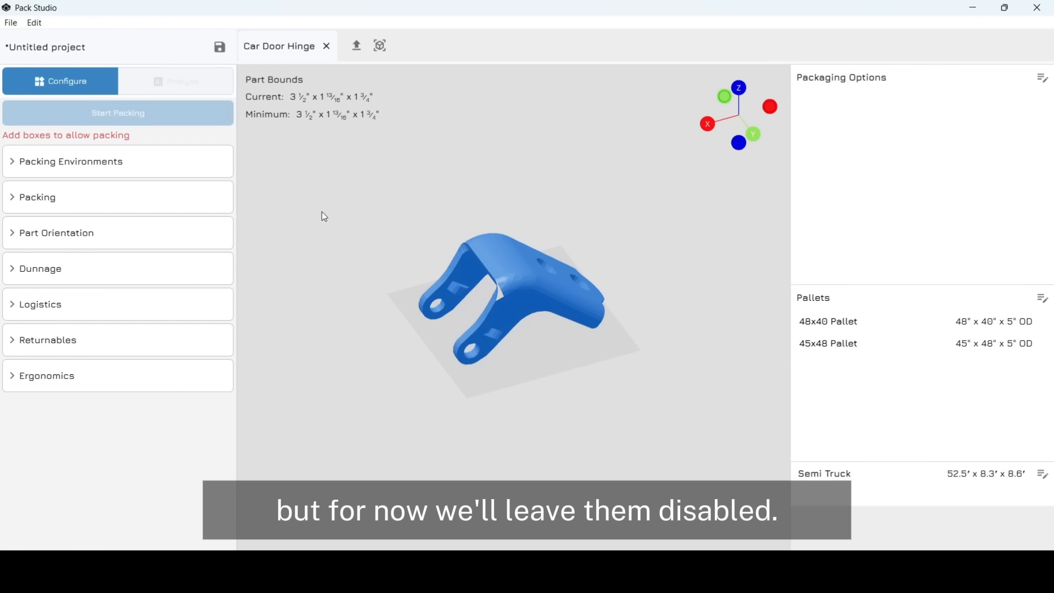
pyautogui.moveTo(446, 220); pyautogui.dragTo(417, 255)
pyautogui.click(1041, 78)
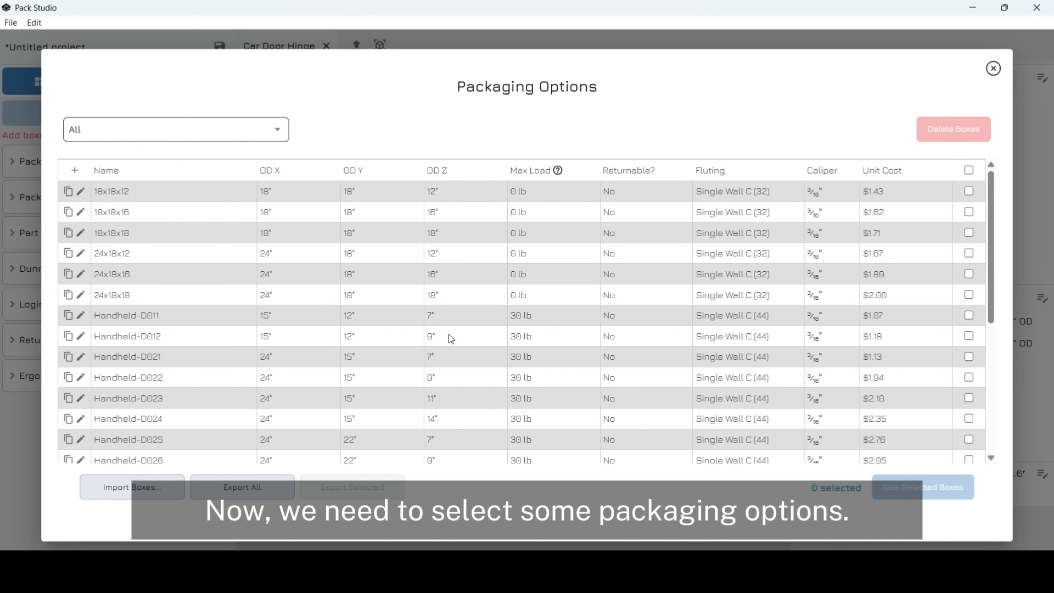
# - Select all 20 D-Handheld boxes, such as Handheld-D045, as the hinge's packaging options
pyautogui.scroll(-10, 454, 410)
pyautogui.scroll(10, 453, 410)
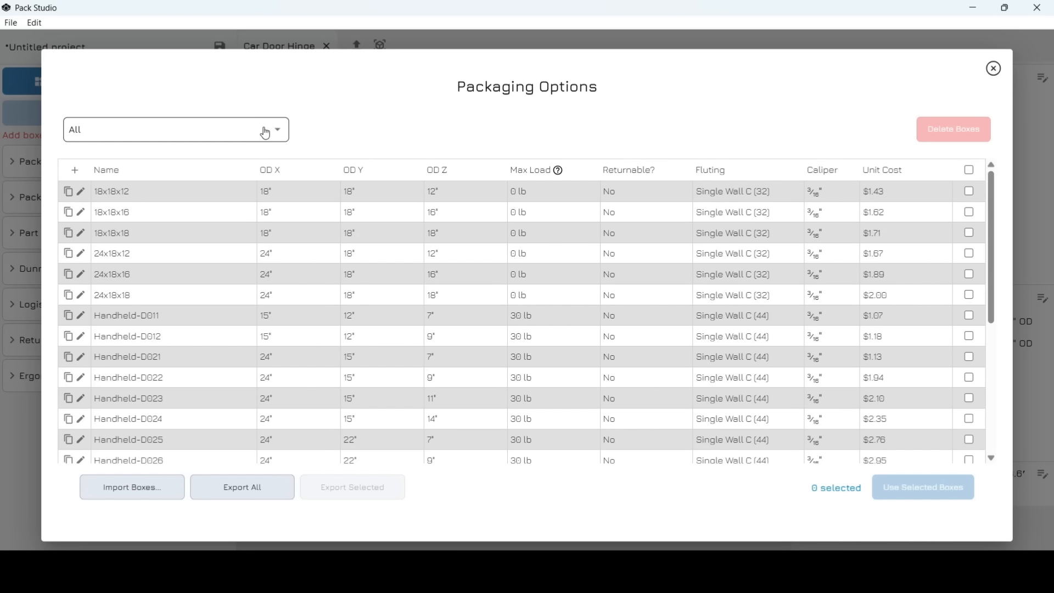
pyautogui.click(265, 132)
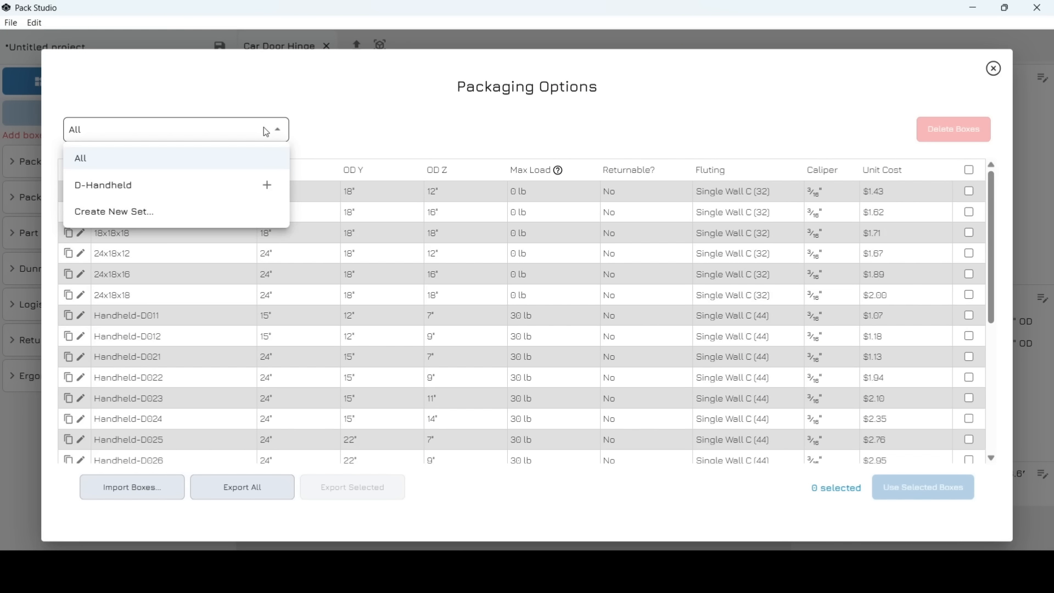
pyautogui.click(268, 186)
pyautogui.click(904, 489)
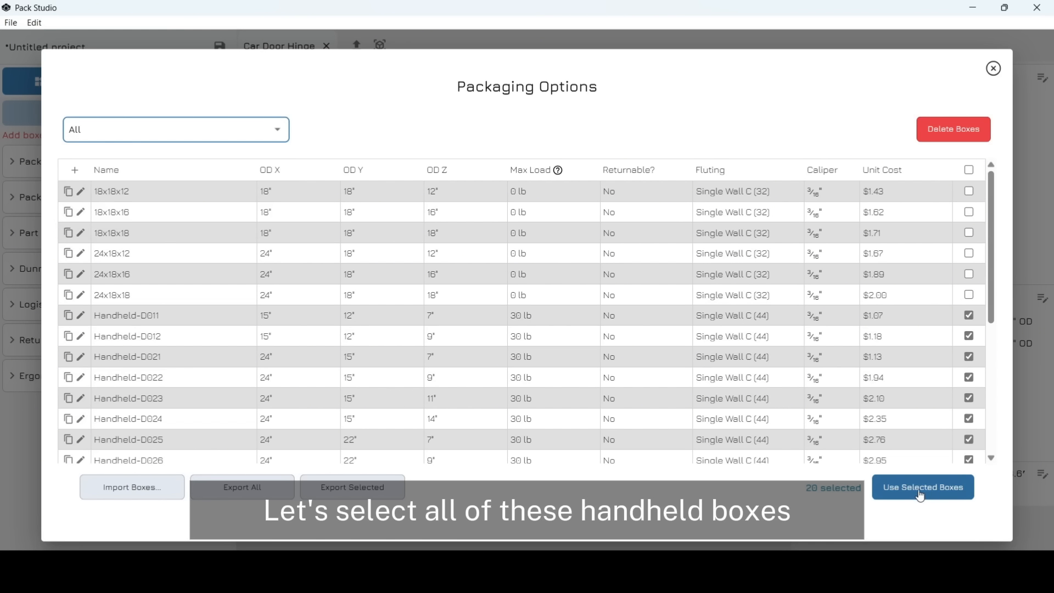
pyautogui.click(905, 489)
pyautogui.moveTo(545, 352); pyautogui.dragTo(423, 343)
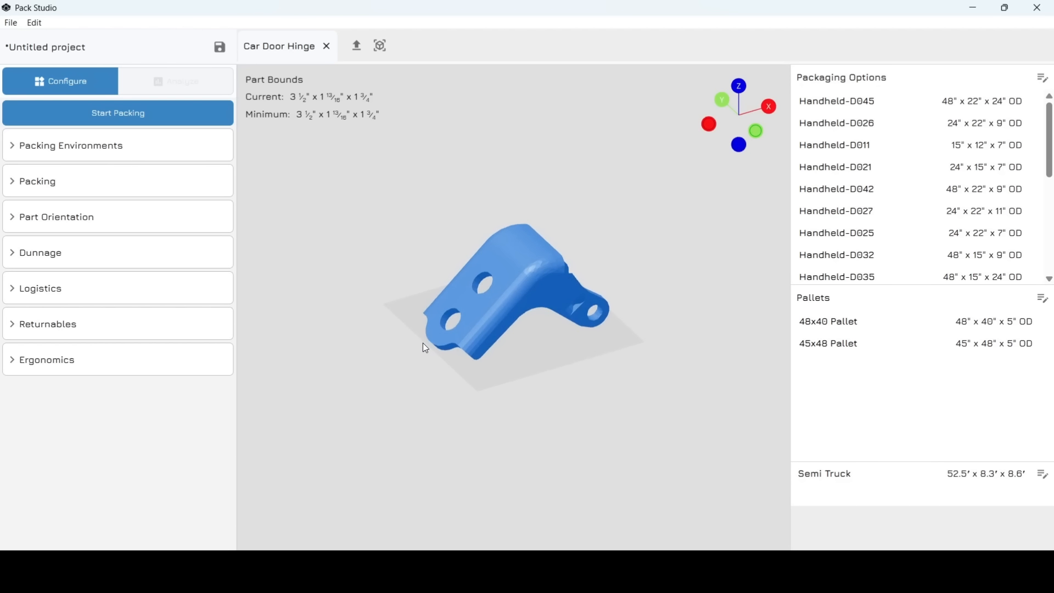
# - Run the packing analysis; Handheld-D021 (24" x 15" x 7") ranks best at $0.03098 per unit
pyautogui.click(155, 114)
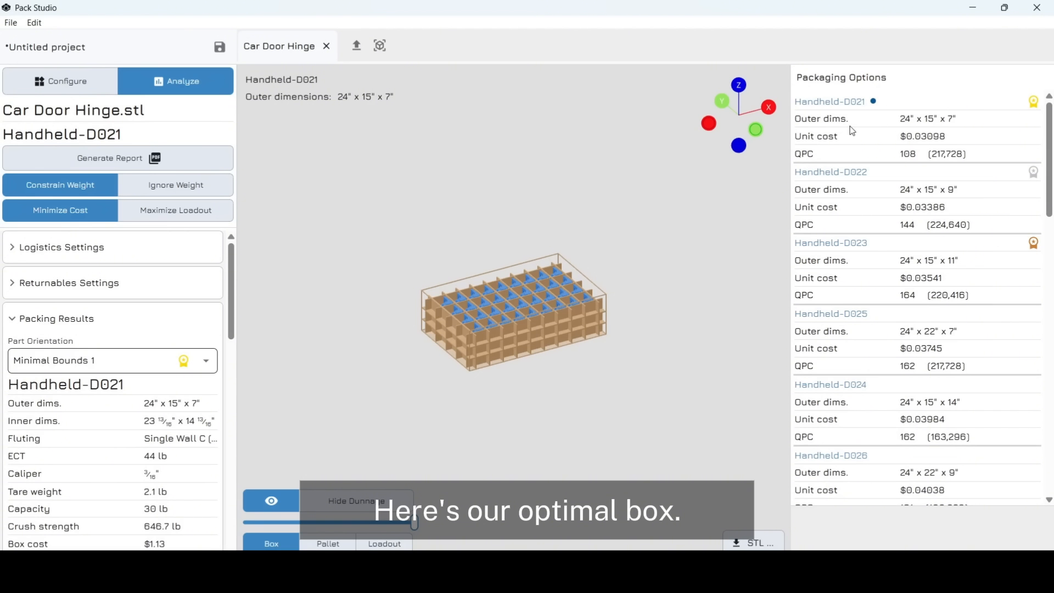
pyautogui.moveTo(561, 291); pyautogui.dragTo(345, 301)
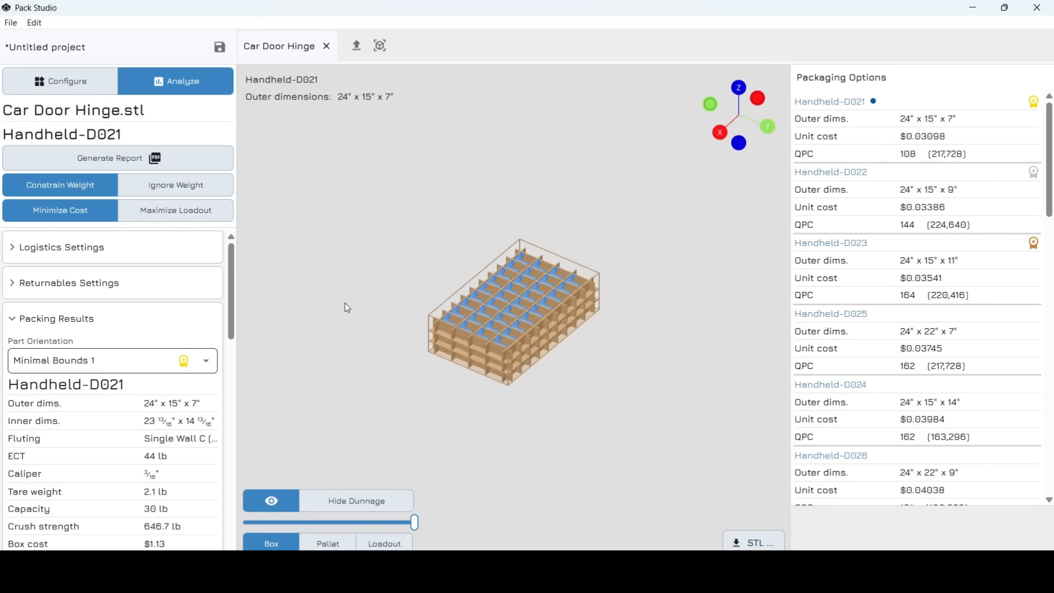
pyautogui.click(338, 500)
pyautogui.moveTo(542, 373); pyautogui.dragTo(466, 435)
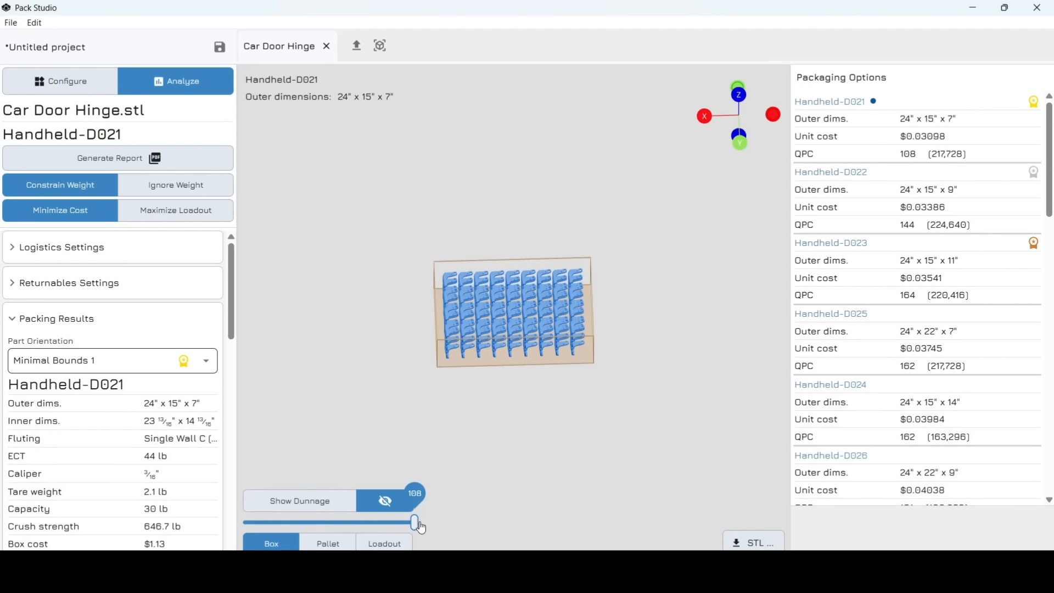
pyautogui.moveTo(413, 528)
pyautogui.mouseDown()
pyautogui.moveTo(275, 523)
pyautogui.moveTo(406, 523)
pyautogui.mouseUp()
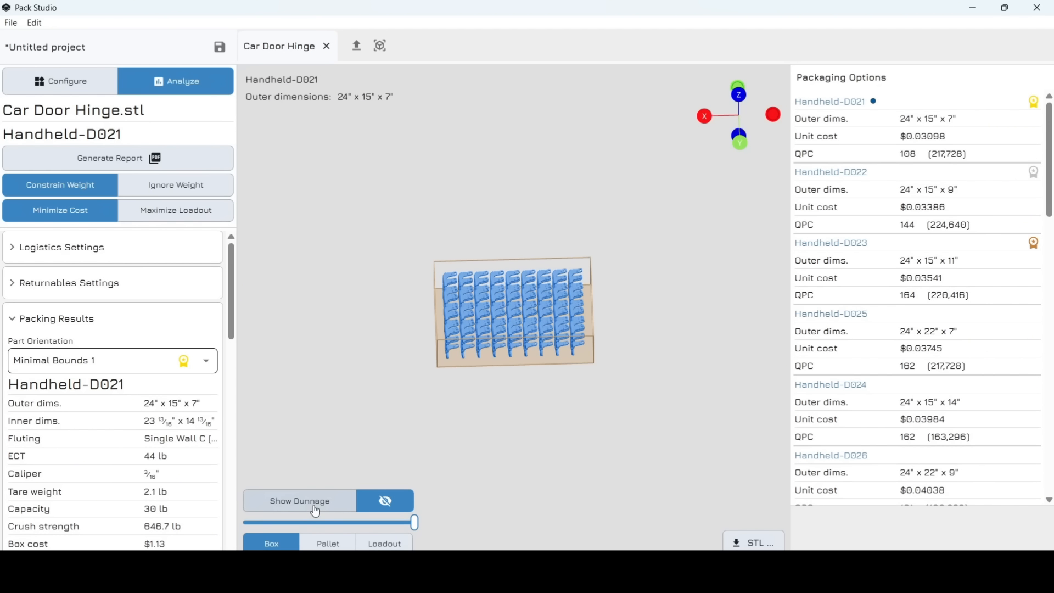
pyautogui.click(335, 499)
pyautogui.moveTo(424, 423); pyautogui.dragTo(433, 403)
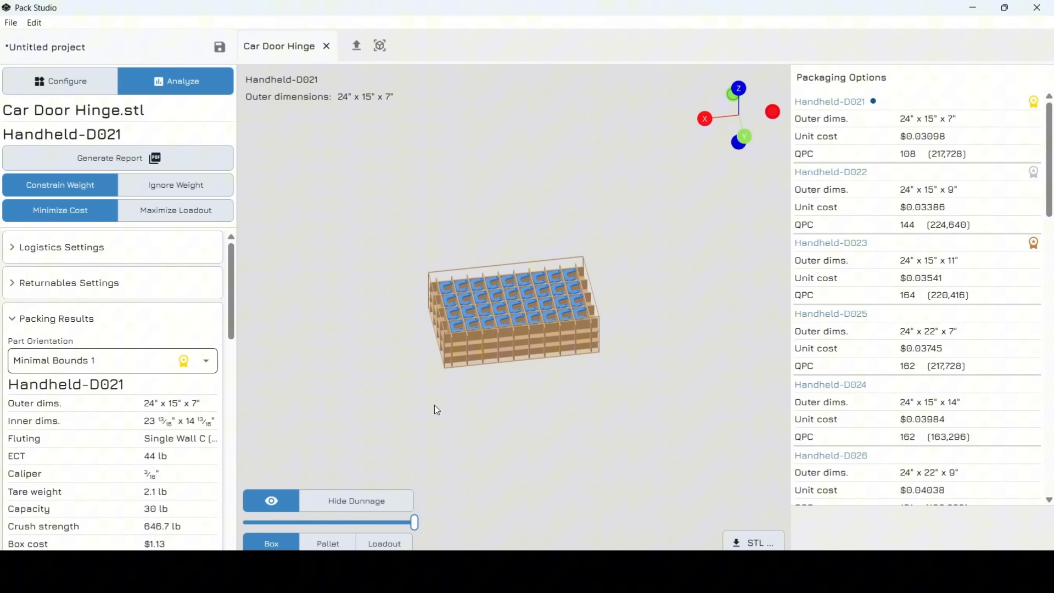
pyautogui.click(328, 543)
pyautogui.moveTo(508, 428); pyautogui.dragTo(426, 400)
pyautogui.click(378, 543)
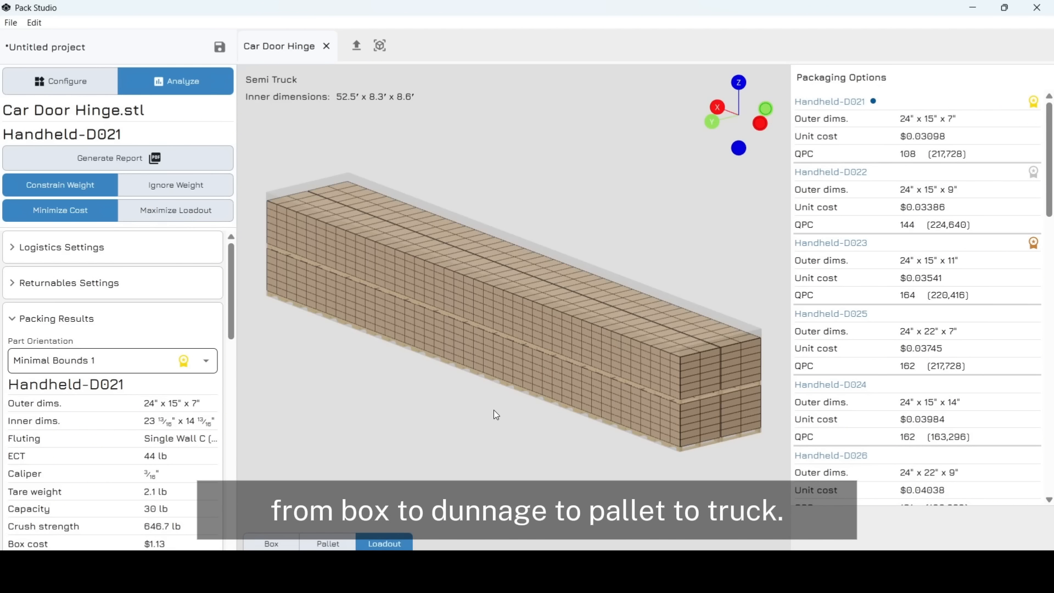
pyautogui.moveTo(404, 404); pyautogui.dragTo(486, 407)
pyautogui.scroll(-2, 369, 425)
pyautogui.click(288, 542)
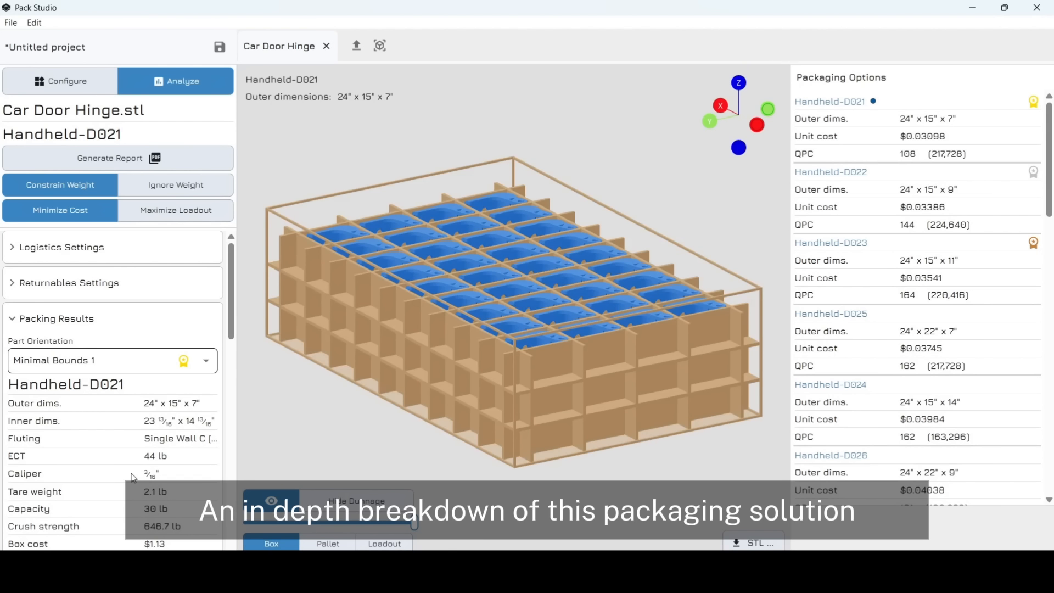
# - Try the Minimal Bounds 3 orientation in Handheld-D021, which fits only 99 hinges
pyautogui.scroll(-3, 133, 477)
pyautogui.scroll(1, 133, 478)
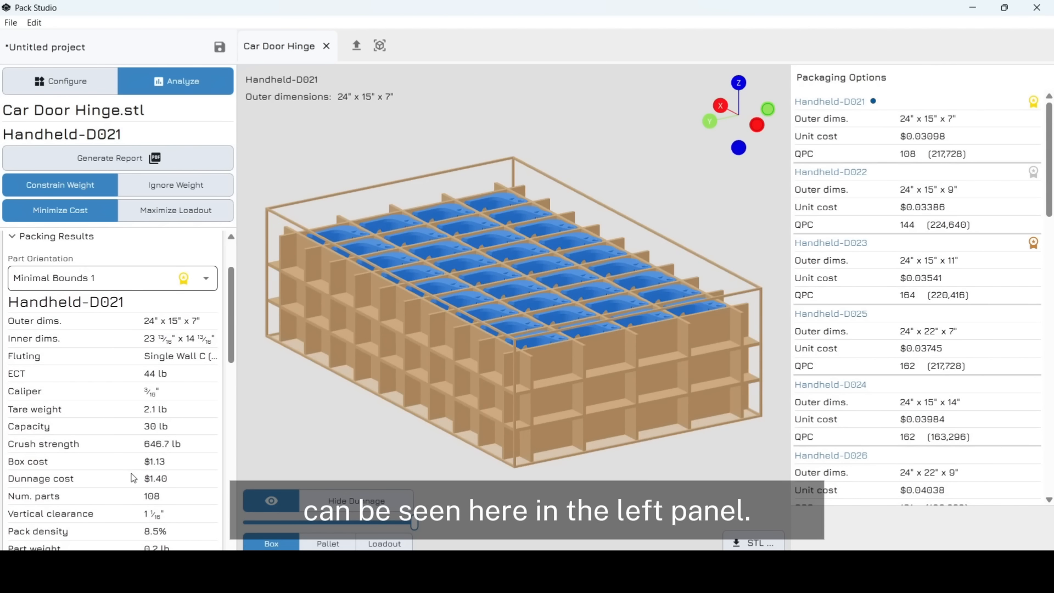
pyautogui.moveTo(465, 321); pyautogui.dragTo(495, 367)
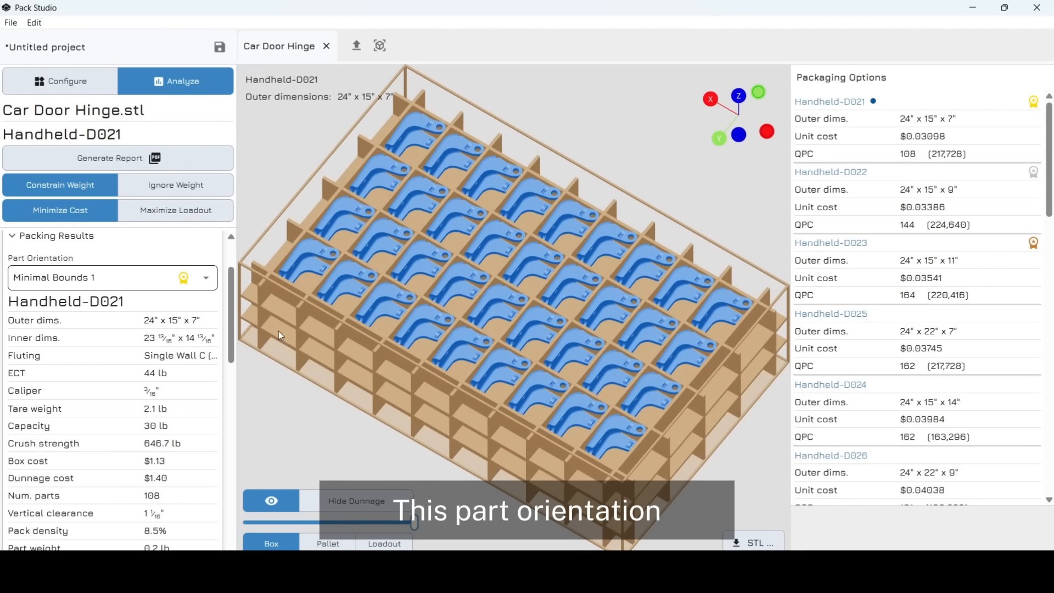
pyautogui.click(158, 286)
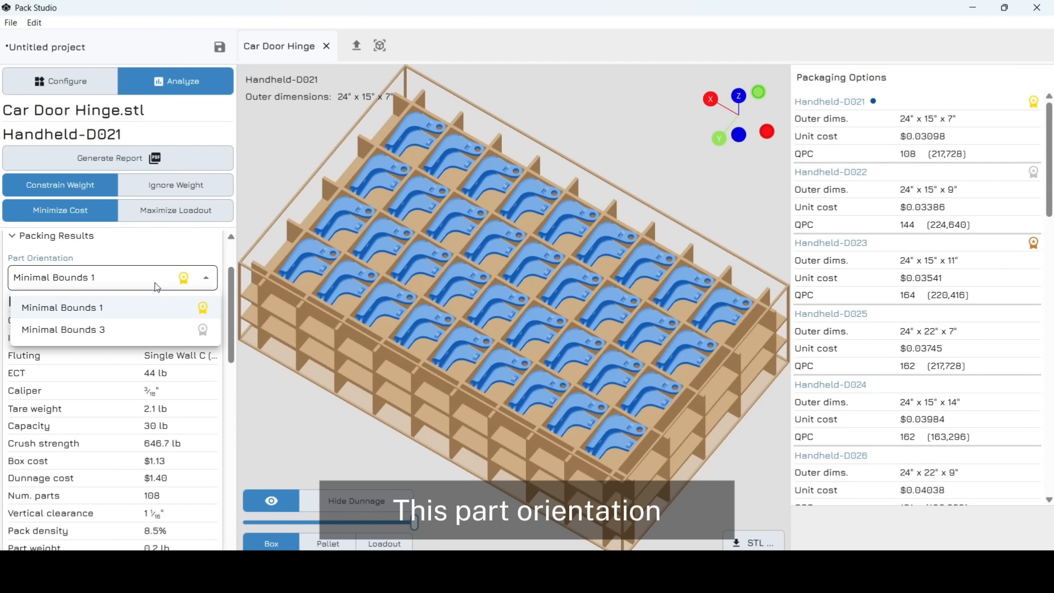
pyautogui.click(99, 331)
pyautogui.moveTo(451, 375); pyautogui.dragTo(357, 360)
pyautogui.scroll(-3, 357, 360)
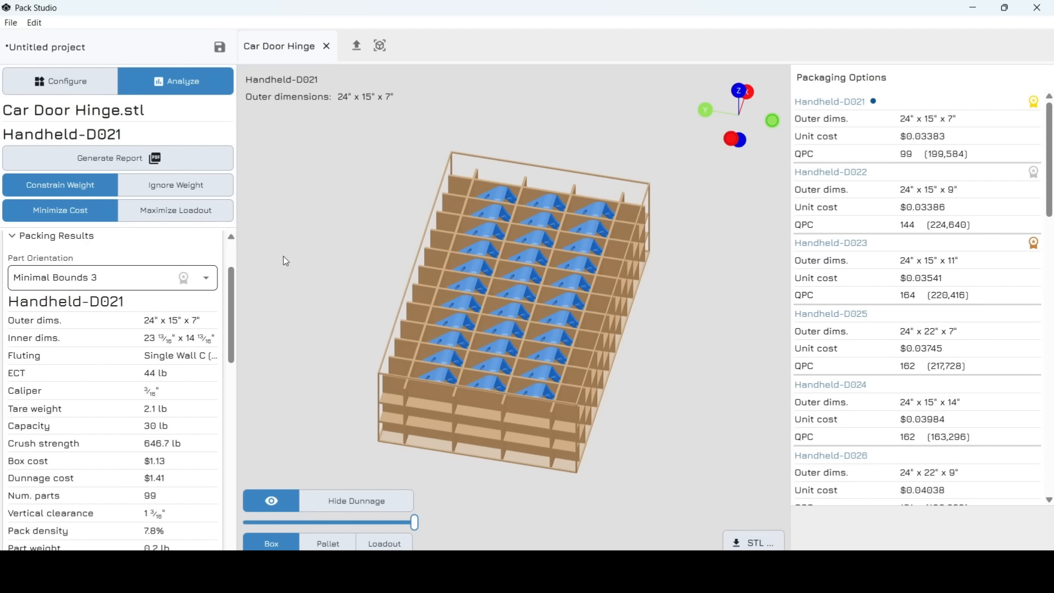
# - Return Handheld-D021 to Minimal Bounds 1, packing 108 hinges at $0.03098, viewed front-on
pyautogui.click(171, 286)
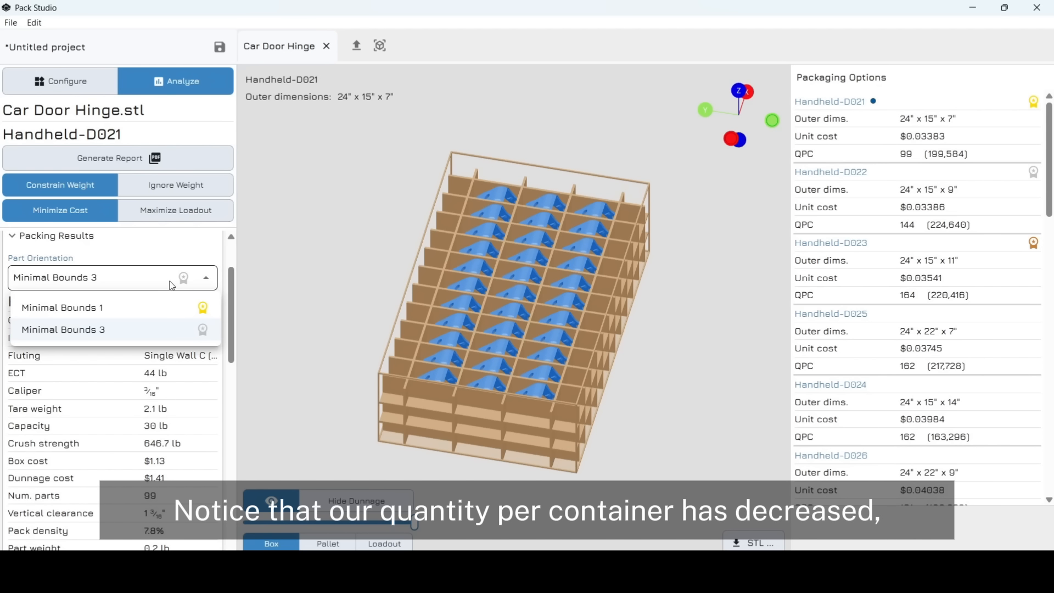
pyautogui.click(132, 309)
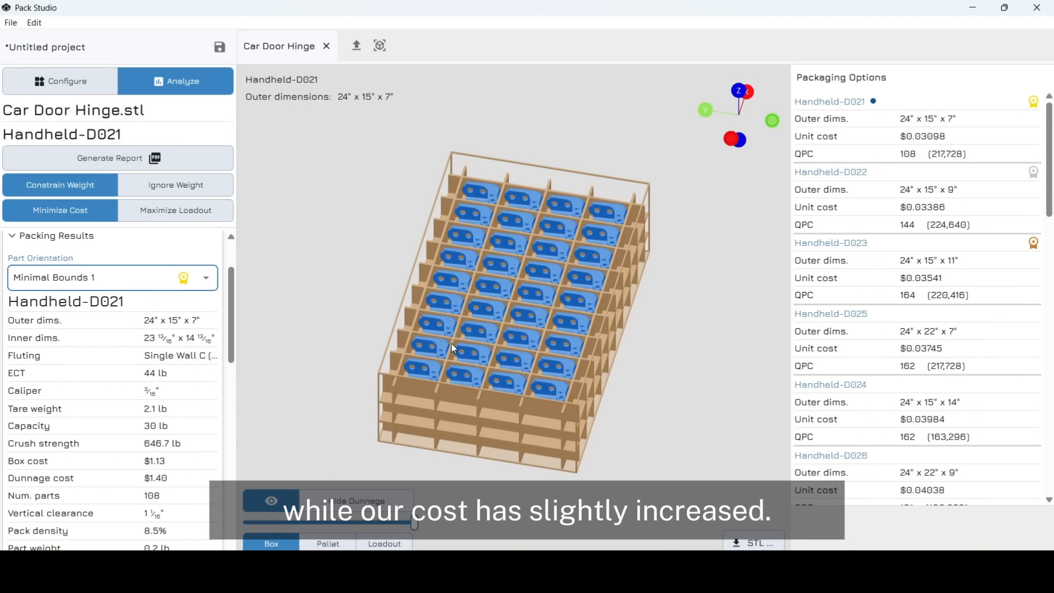
pyautogui.moveTo(451, 343); pyautogui.dragTo(345, 347)
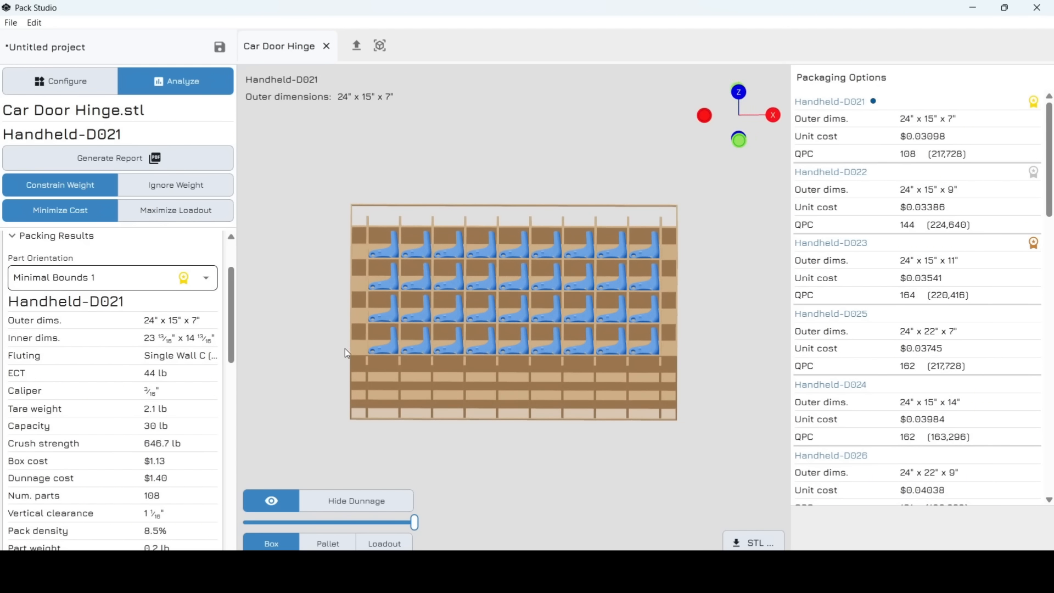
pyautogui.scroll(-5, 125, 406)
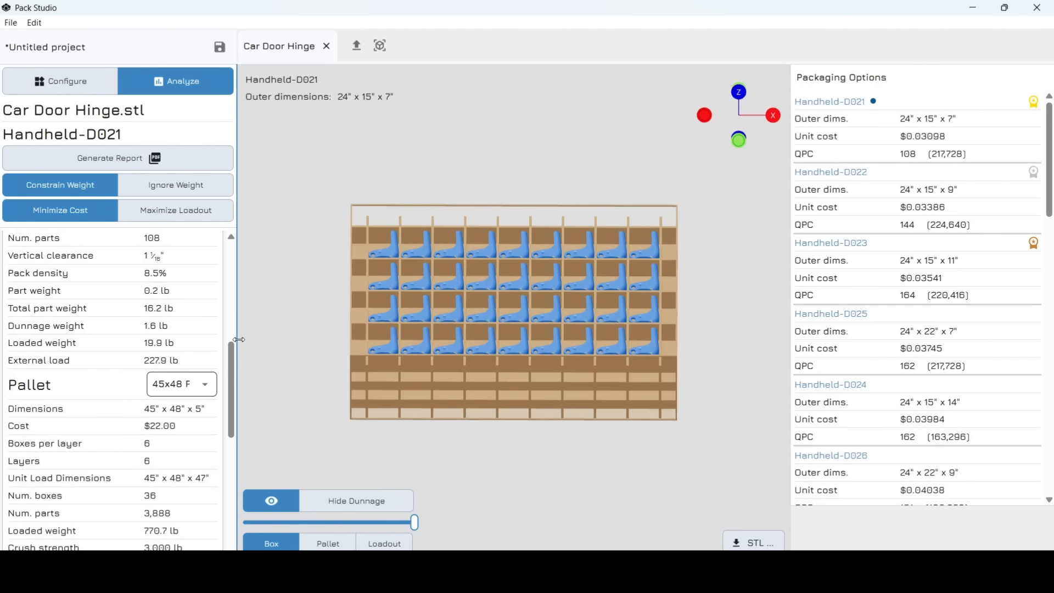
# - Widen the results panel and review Handheld-D021: 56 pallets, 217,728 hinges, $6,745.38 per semi-truck shipment
pyautogui.moveTo(237, 344); pyautogui.dragTo(297, 338)
pyautogui.scroll(-5, 135, 504)
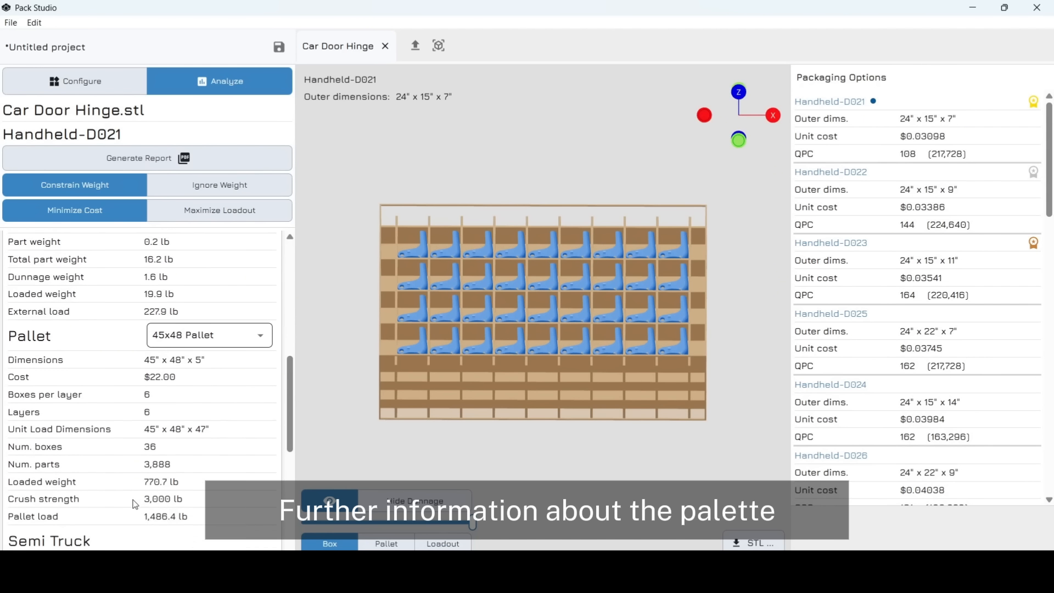
pyautogui.scroll(-8, 134, 504)
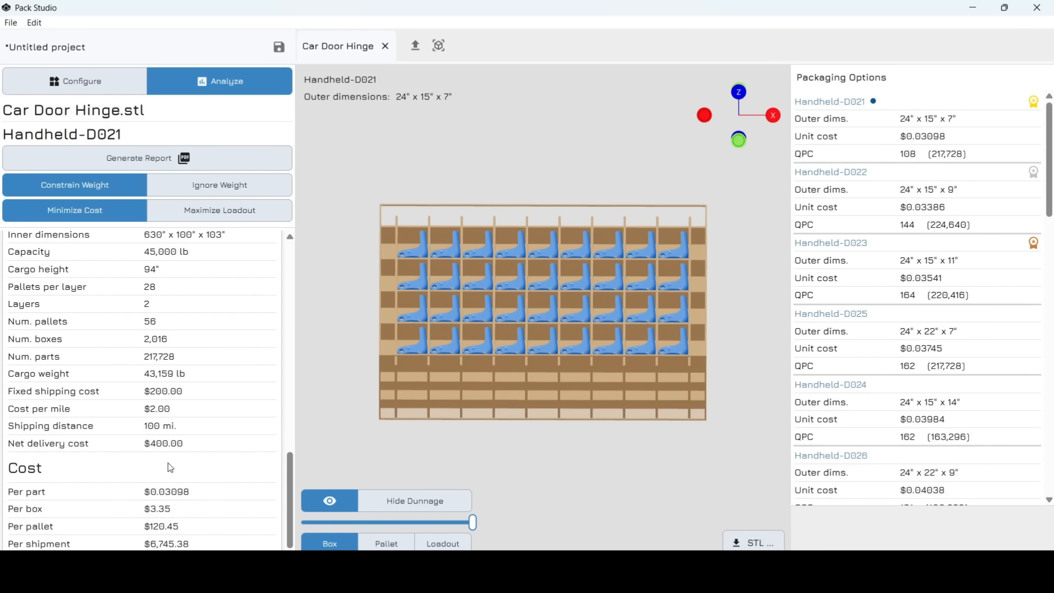
pyautogui.scroll(1, 215, 404)
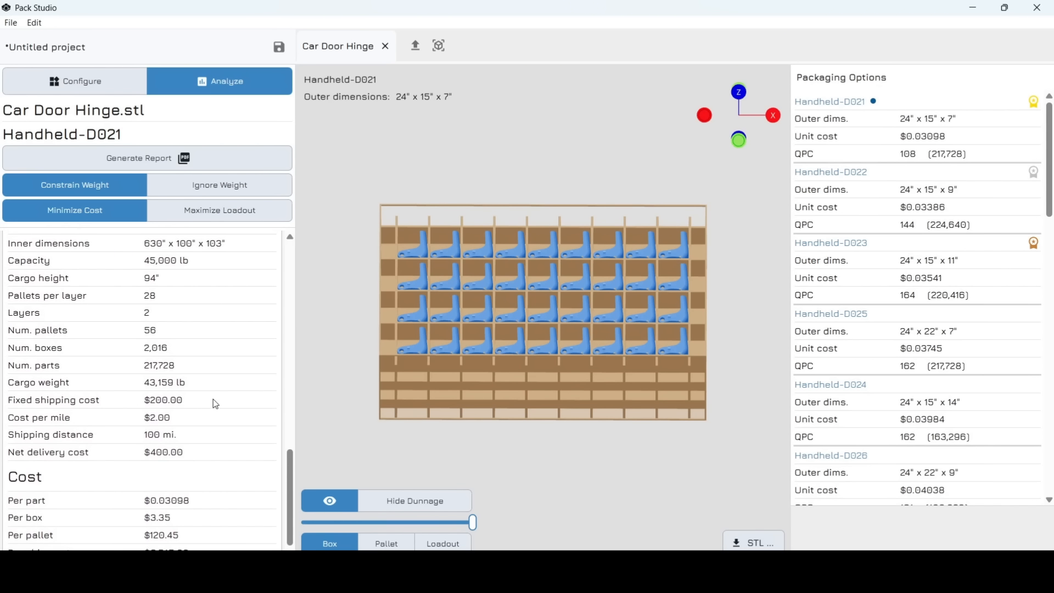
pyautogui.scroll(-1, 215, 404)
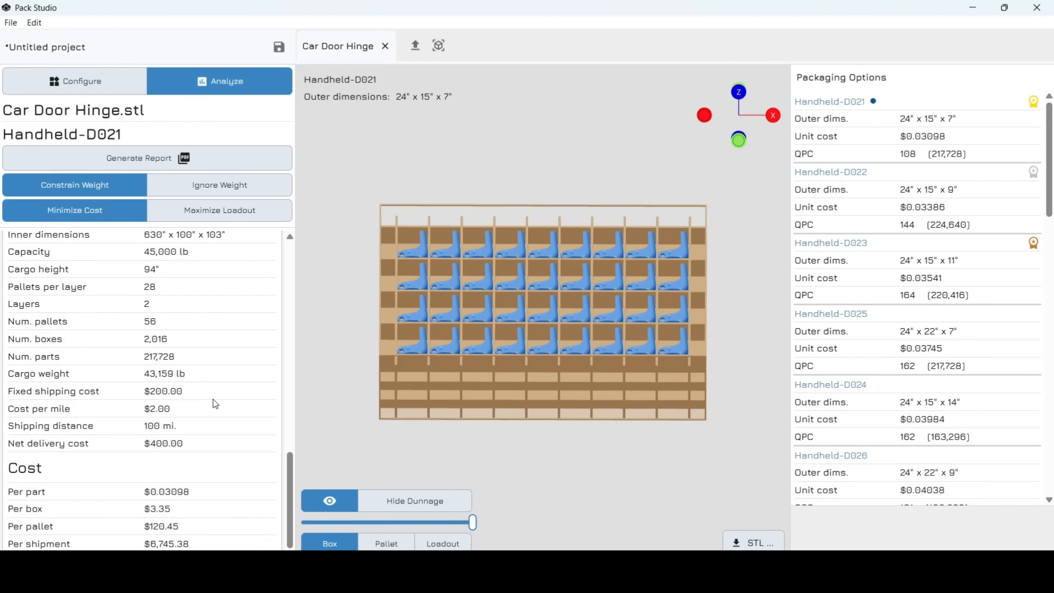
pyautogui.scroll(-10, 805, 407)
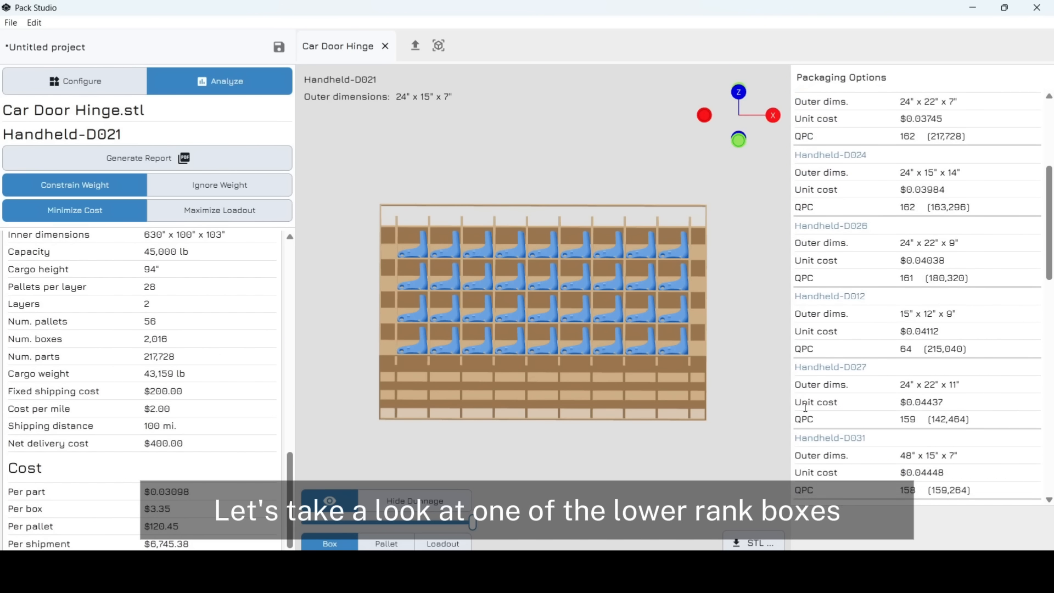
pyautogui.scroll(-5, 804, 407)
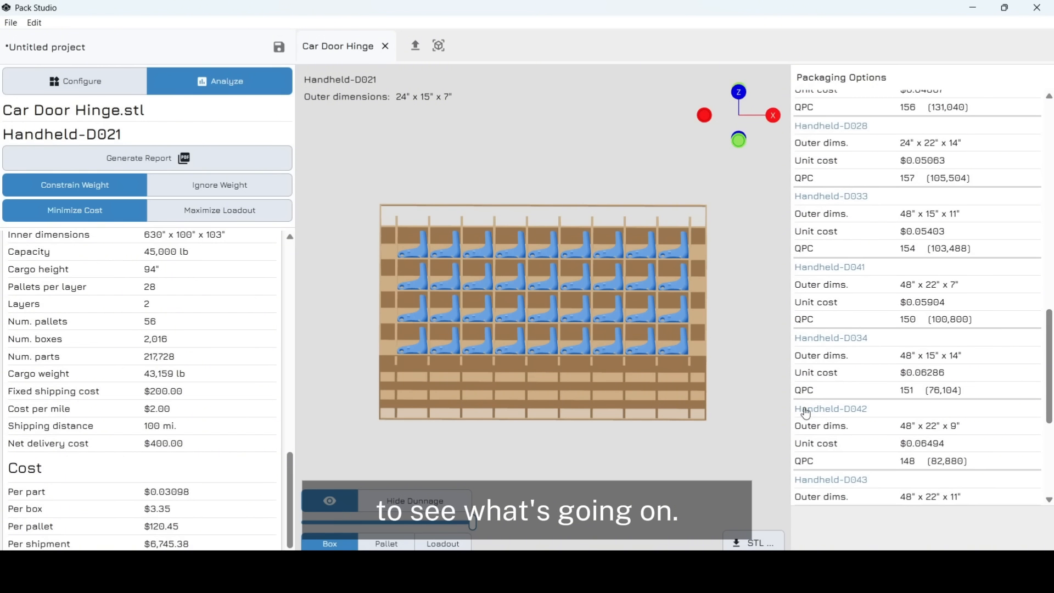
# - Load Handheld-D034 (48" x 15" x 14"), whose 151 hinges are limited by its weight limit
pyautogui.click(823, 345)
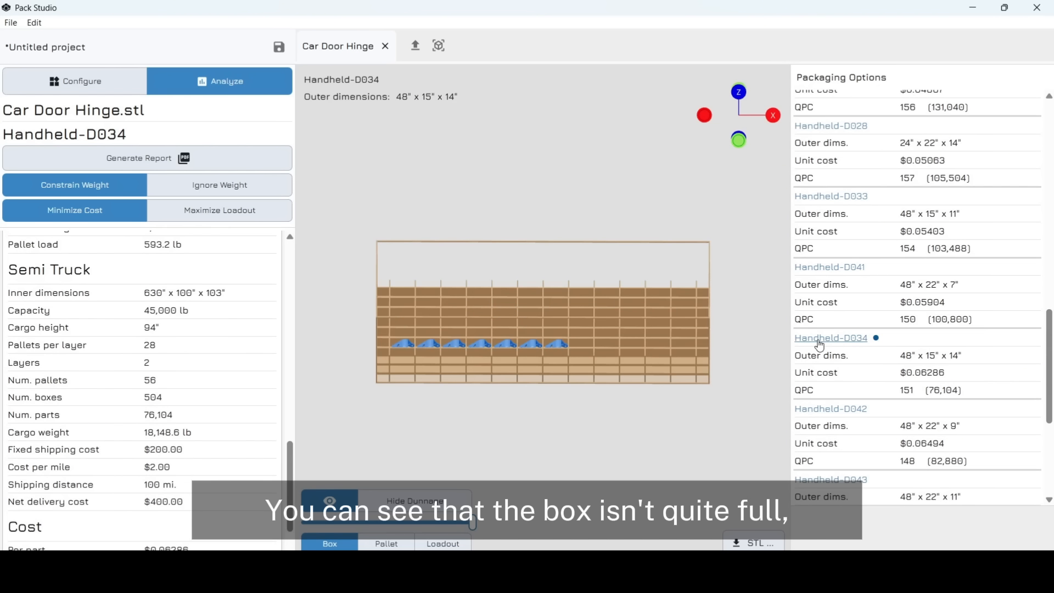
pyautogui.moveTo(690, 342)
pyautogui.mouseDown()
pyautogui.moveTo(683, 390)
pyautogui.moveTo(548, 348)
pyautogui.moveTo(501, 350)
pyautogui.mouseUp()
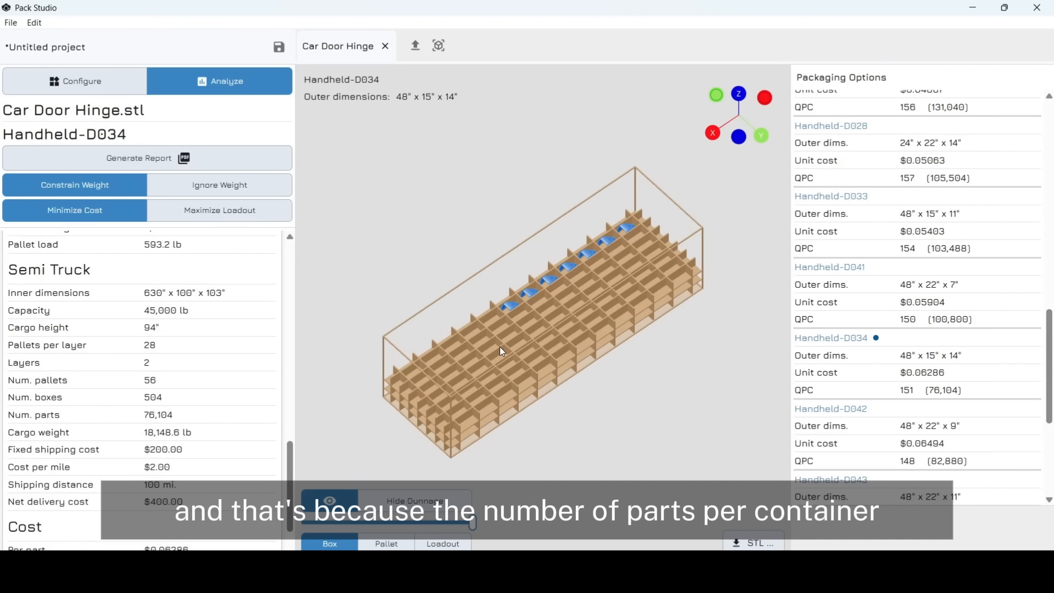
pyautogui.scroll(10, 251, 326)
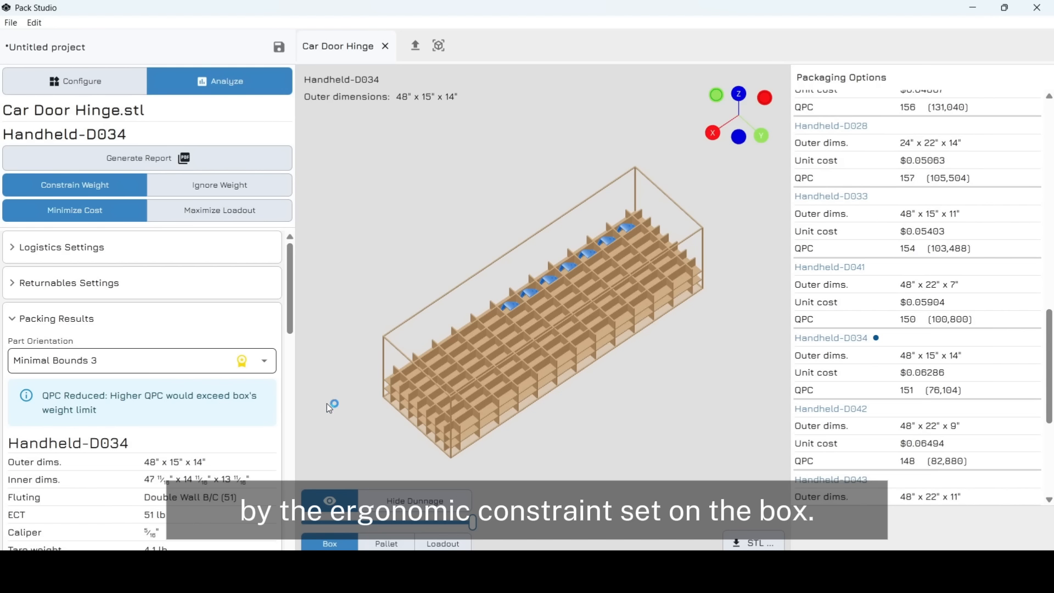
pyautogui.moveTo(536, 397); pyautogui.dragTo(480, 394)
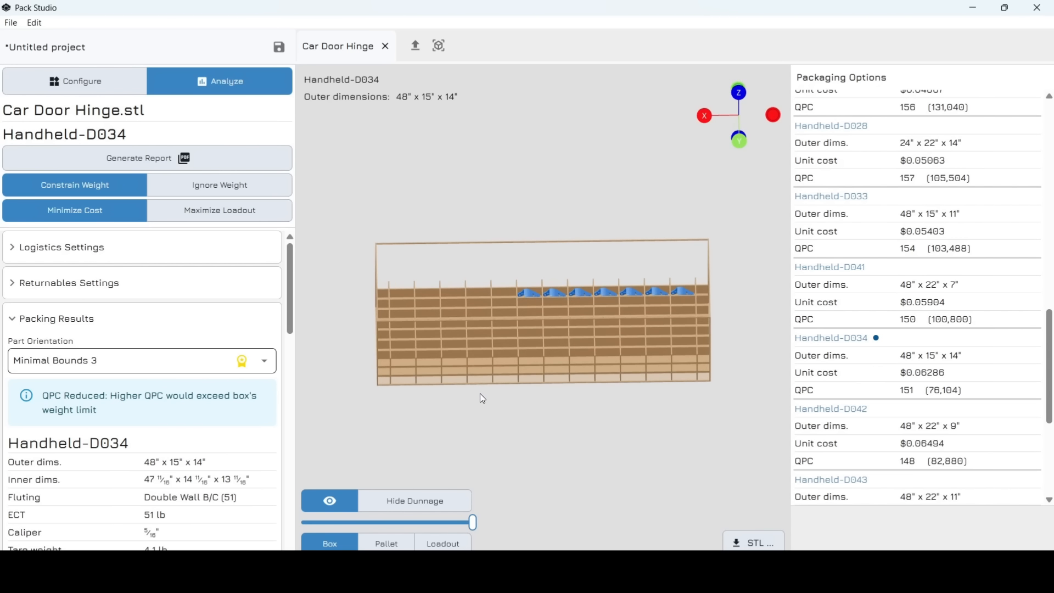
# - Ignore box weight limits so Handheld-D044 ranks first at $0.02412
pyautogui.click(229, 191)
pyautogui.moveTo(496, 307); pyautogui.dragTo(479, 288)
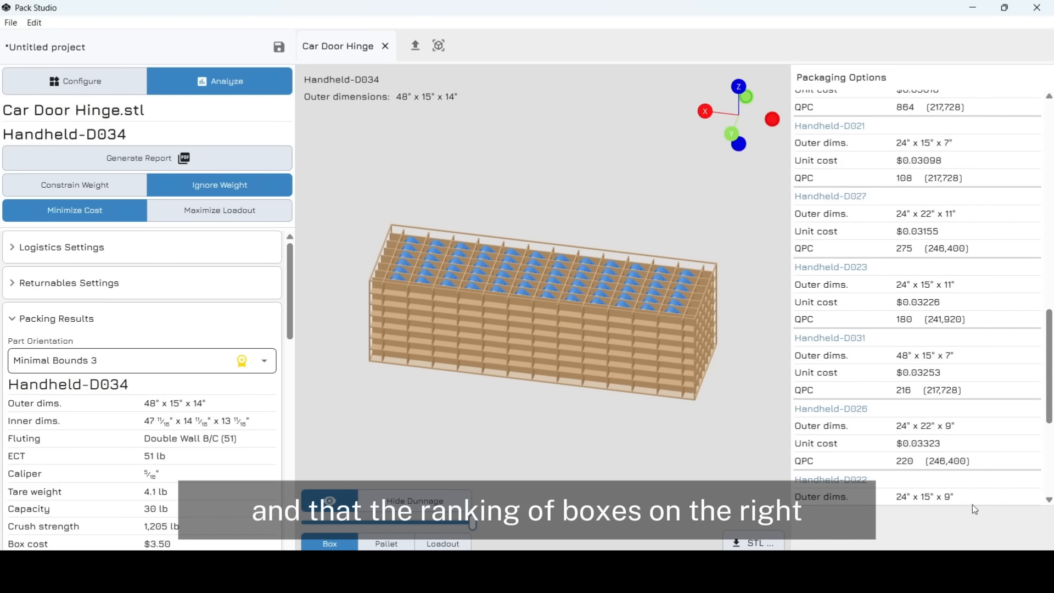
pyautogui.scroll(10, 922, 330)
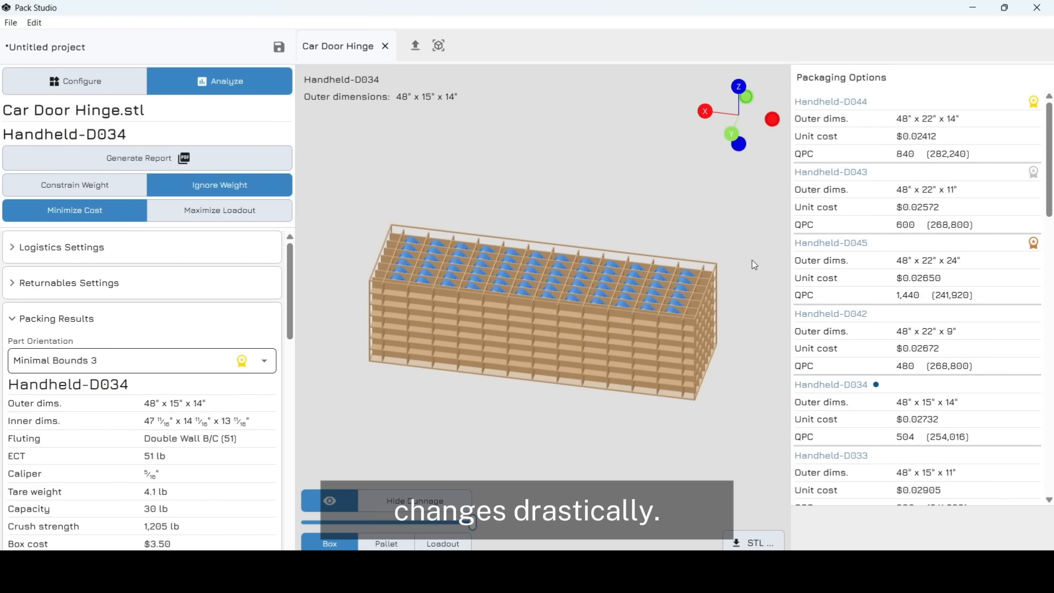
pyautogui.click(95, 185)
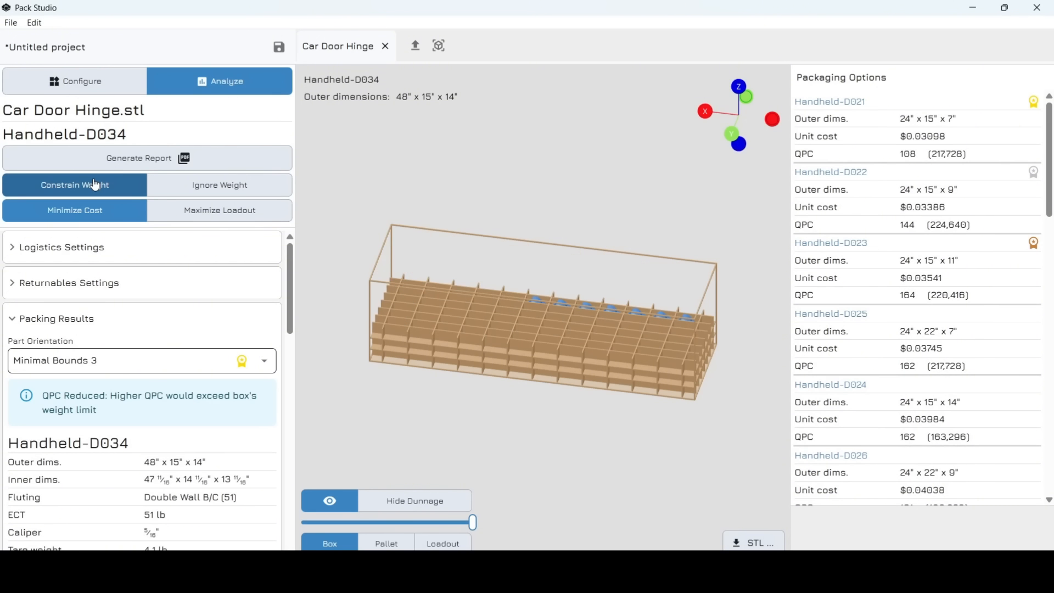
pyautogui.click(177, 189)
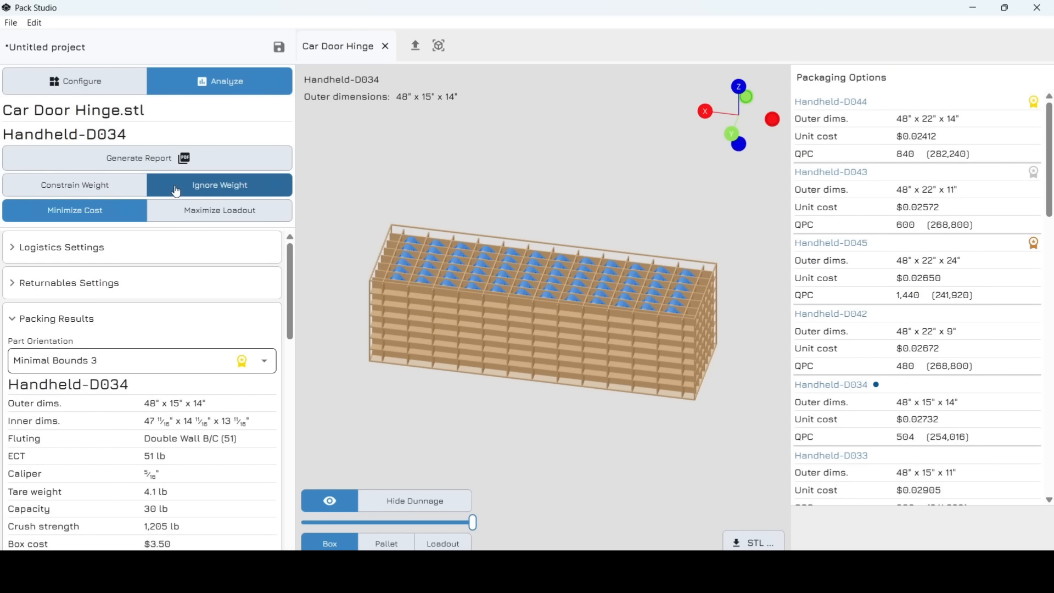
pyautogui.moveTo(463, 321); pyautogui.dragTo(492, 324)
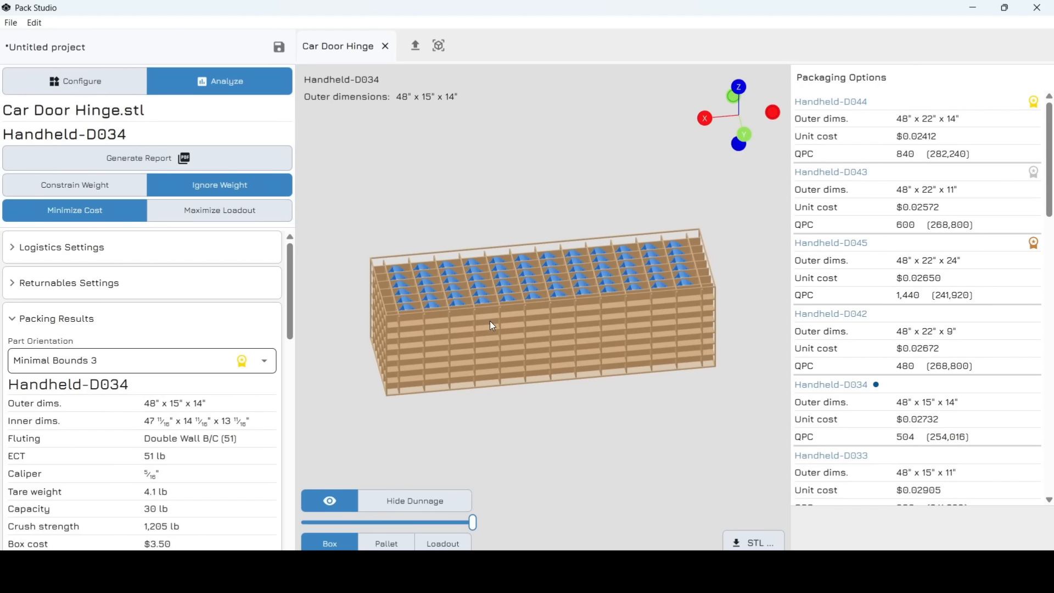
# - Load Handheld-D044, D043, then D045 (48" x 22" x 24"), which holds 1,440 hinges
pyautogui.click(828, 102)
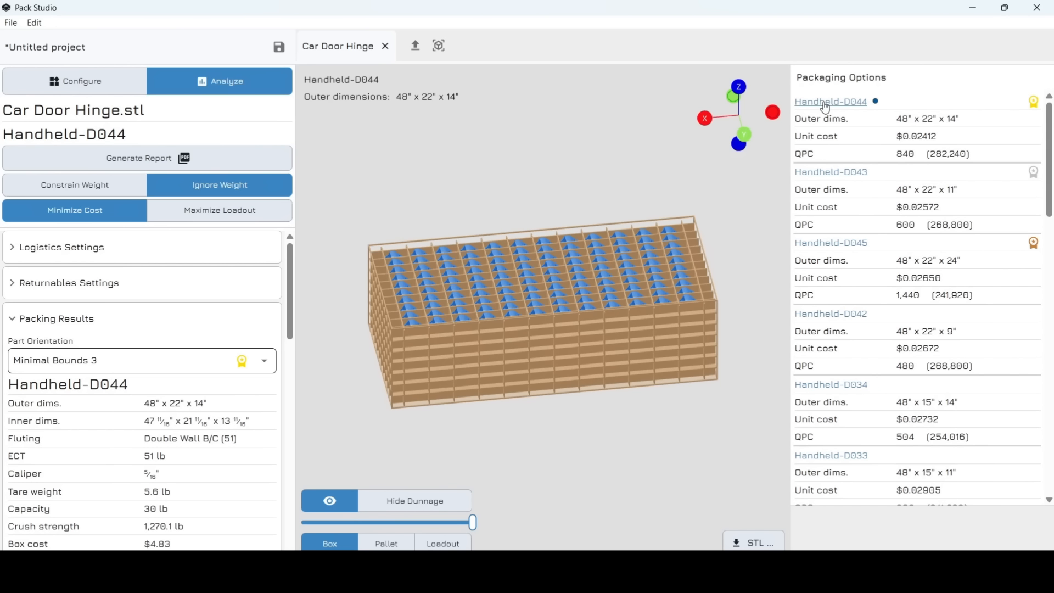
pyautogui.click(837, 174)
pyautogui.click(831, 243)
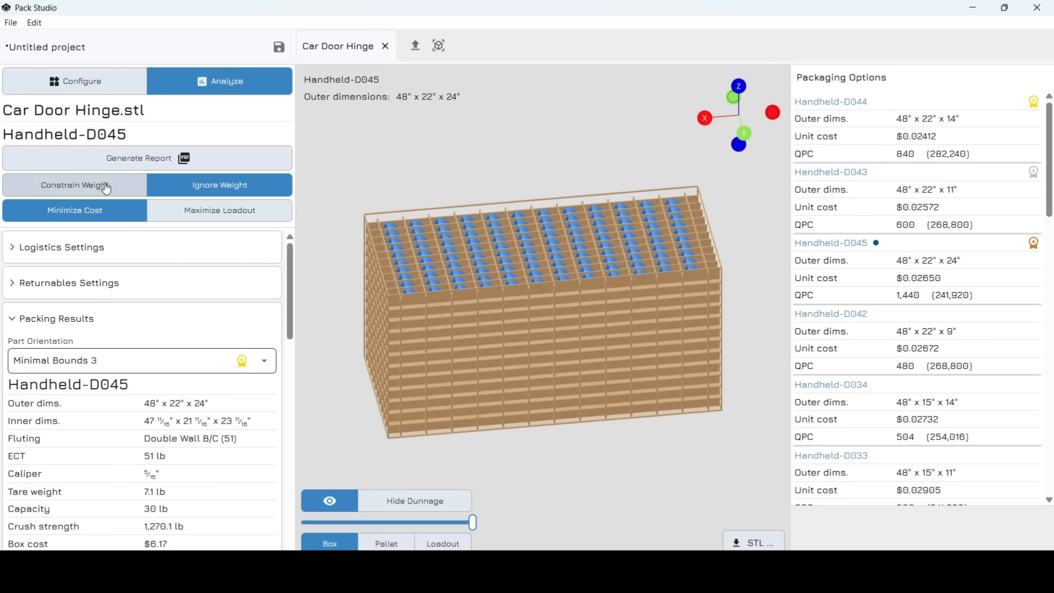
# - Reapply the box weight limits and compare the Handheld-D021, D022 and D023 boxes
pyautogui.click(76, 189)
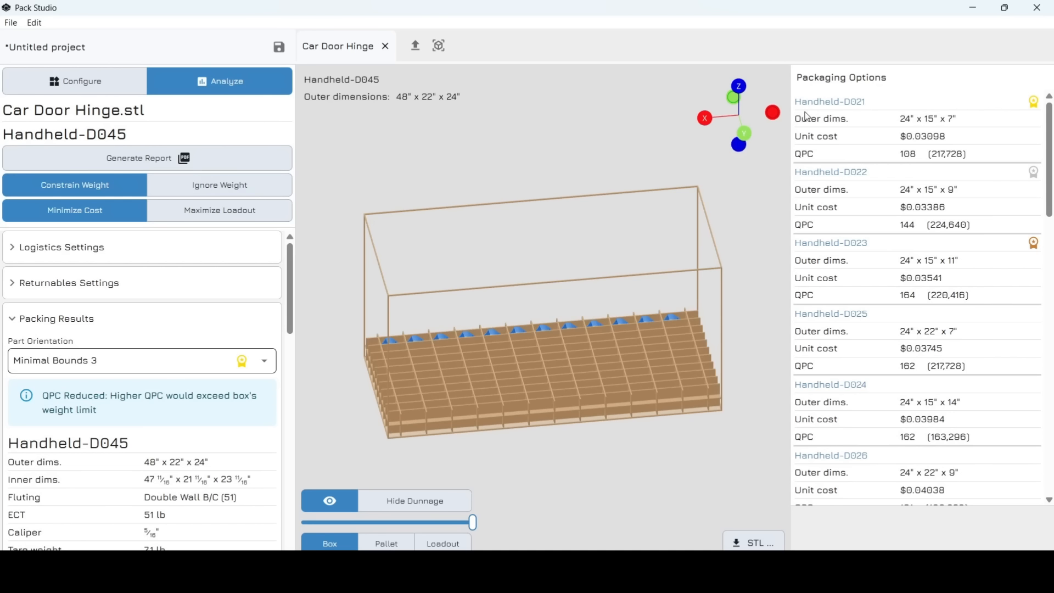
pyautogui.click(826, 106)
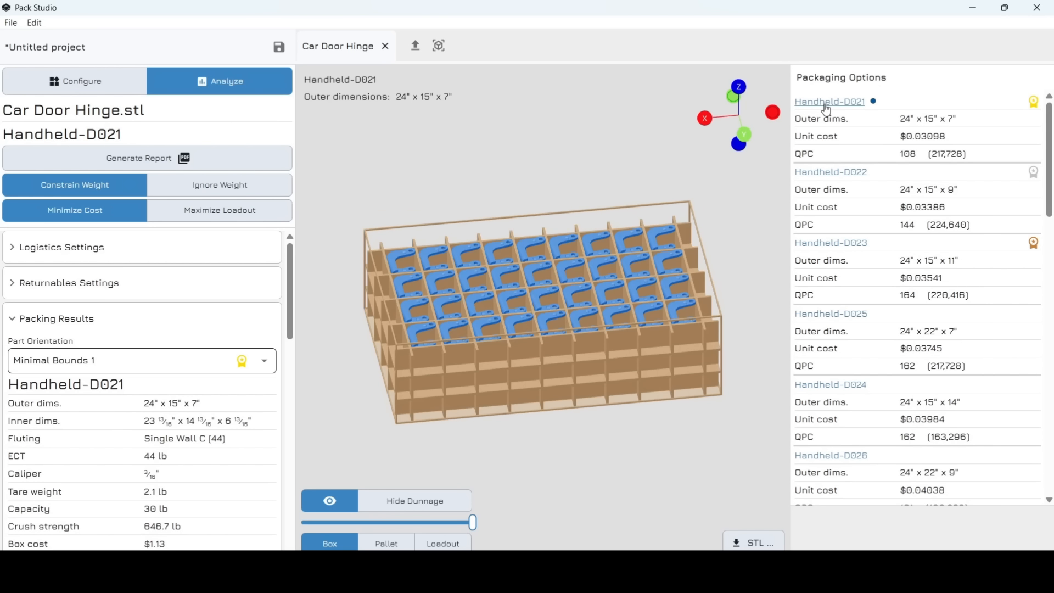
pyautogui.click(835, 175)
pyautogui.click(842, 244)
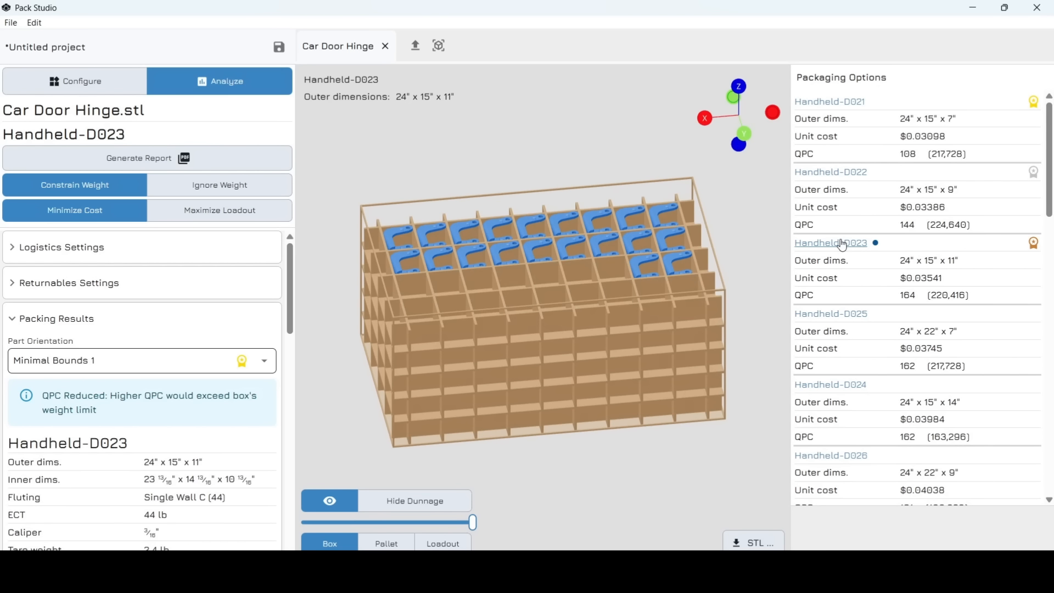
pyautogui.moveTo(676, 291); pyautogui.dragTo(424, 316)
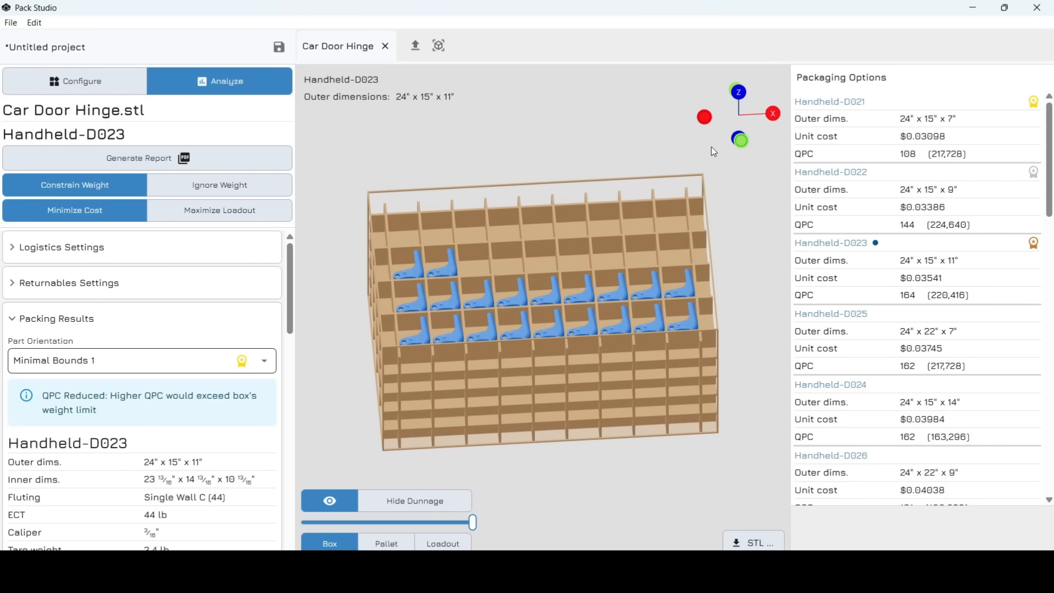
# - Return to the top-ranked Handheld-D021 box at a flatter top-down angle and open the report export
pyautogui.click(841, 108)
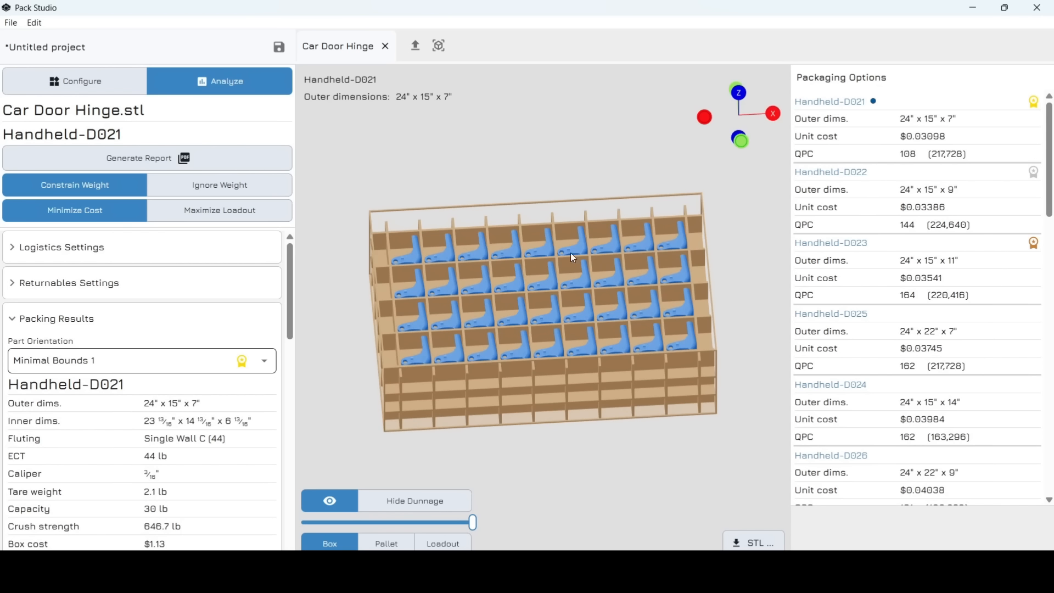
pyautogui.moveTo(555, 282); pyautogui.dragTo(553, 269)
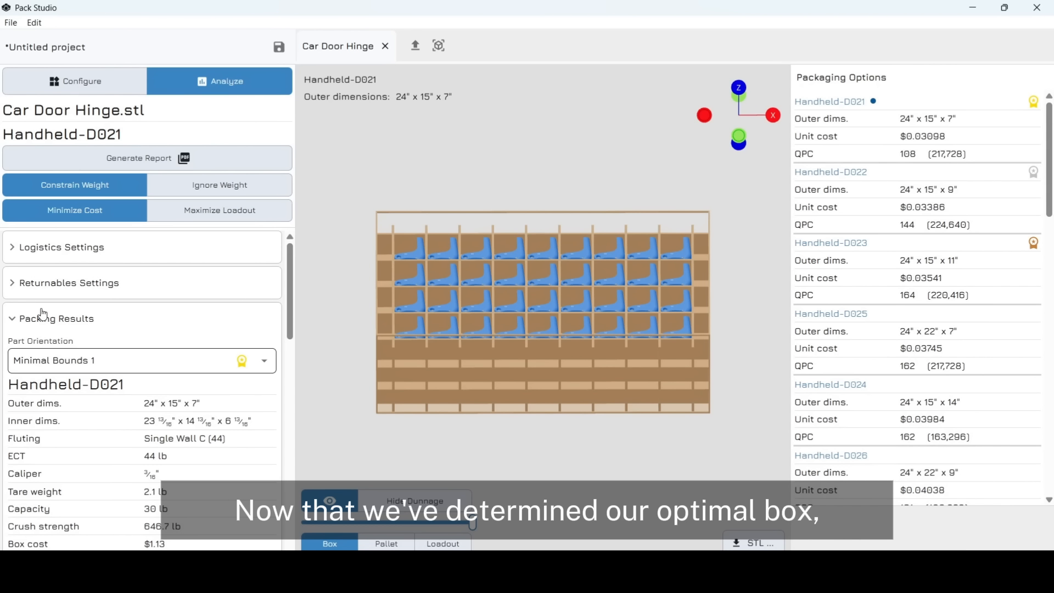
pyautogui.click(139, 159)
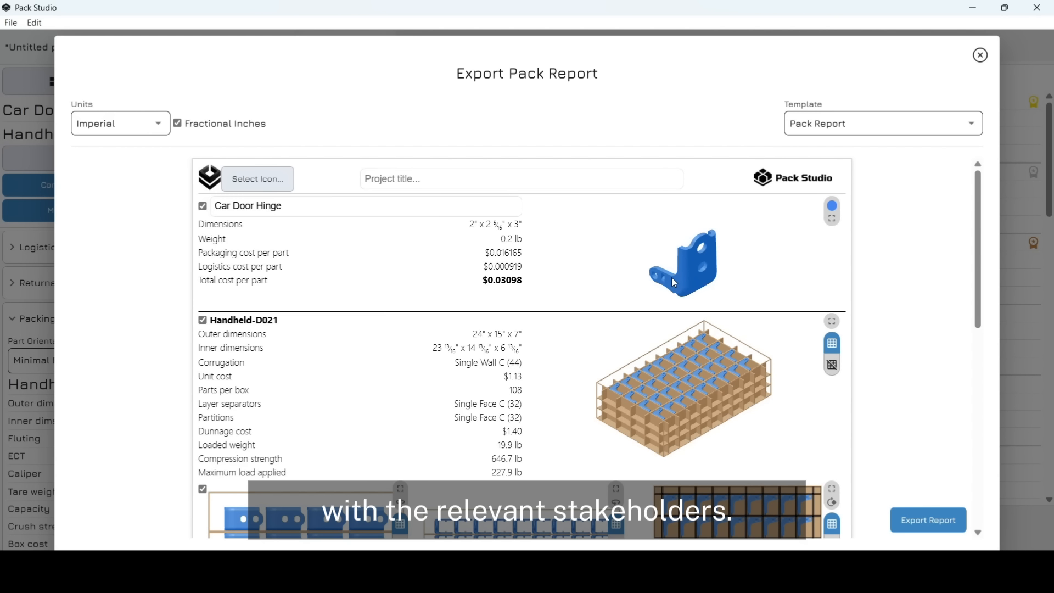
# - Rotate the Car Door Hinge preview upright and toggle the box partitions off and back on
pyautogui.moveTo(671, 278); pyautogui.dragTo(706, 280)
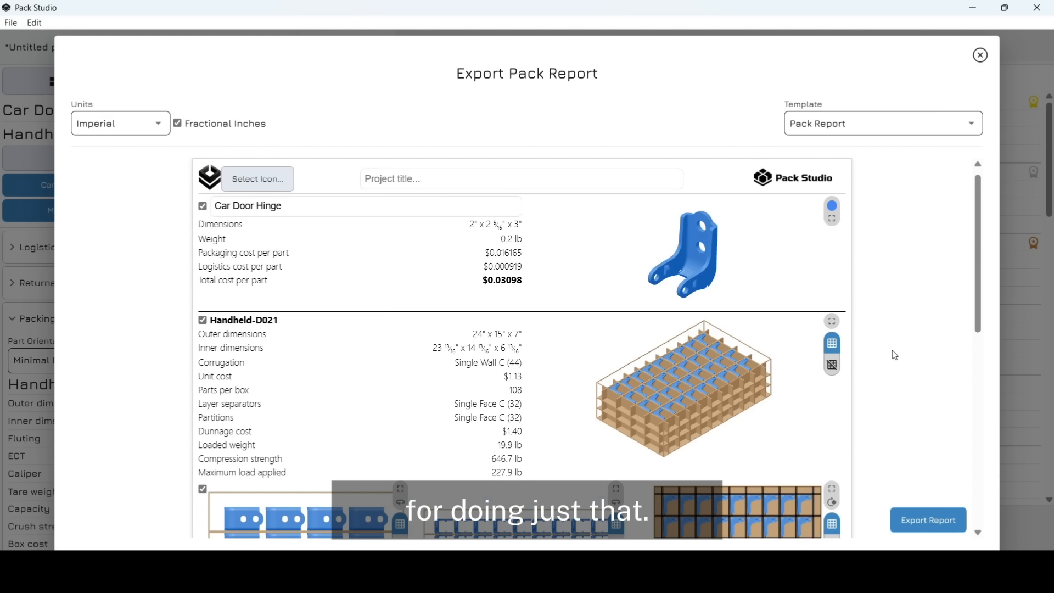
pyautogui.scroll(-1, 893, 353)
pyautogui.click(832, 325)
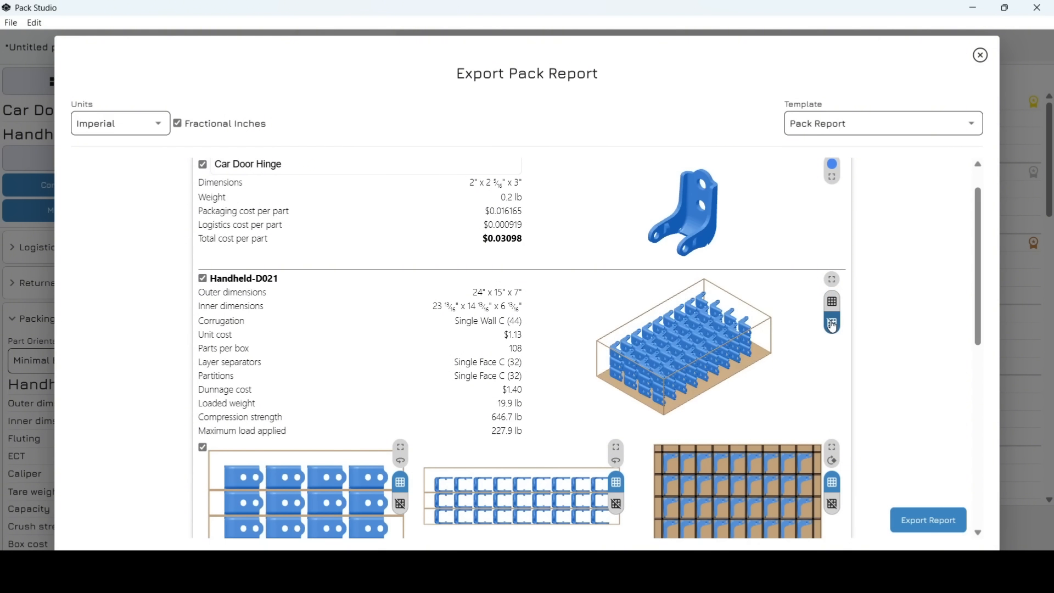
pyautogui.click(832, 303)
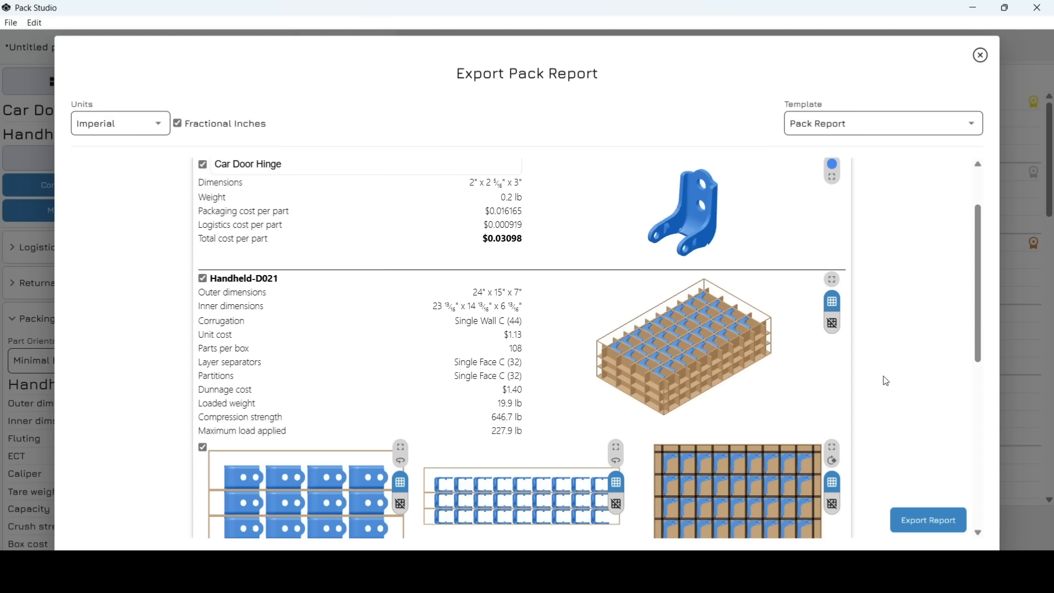
# - Scroll through the report preview to review Handheld-D021's 108 parts per box and costs
pyautogui.scroll(-4, 884, 379)
pyautogui.scroll(-5, 885, 380)
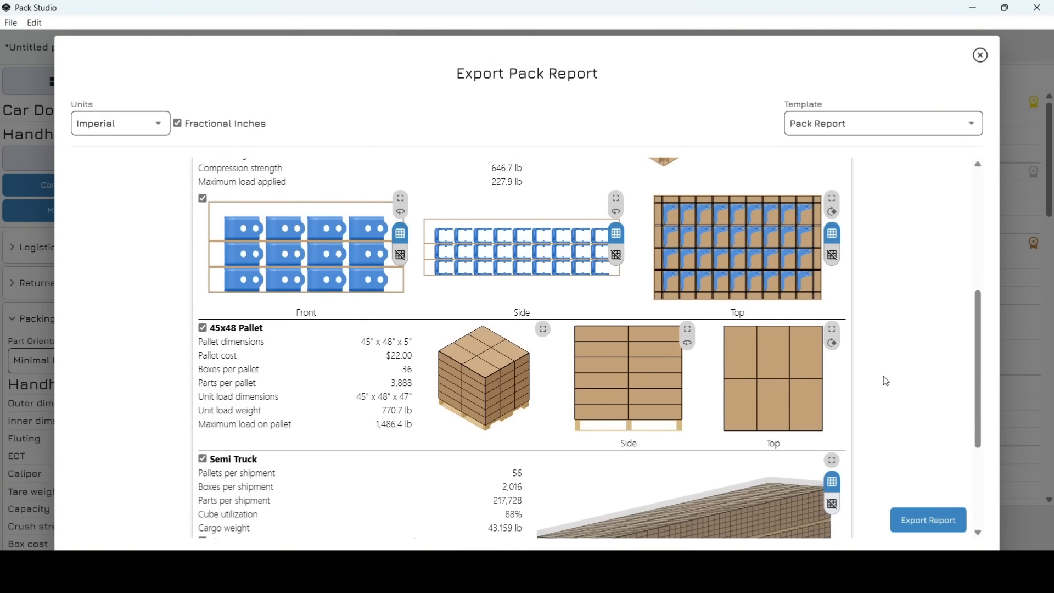
pyautogui.scroll(-1, 886, 380)
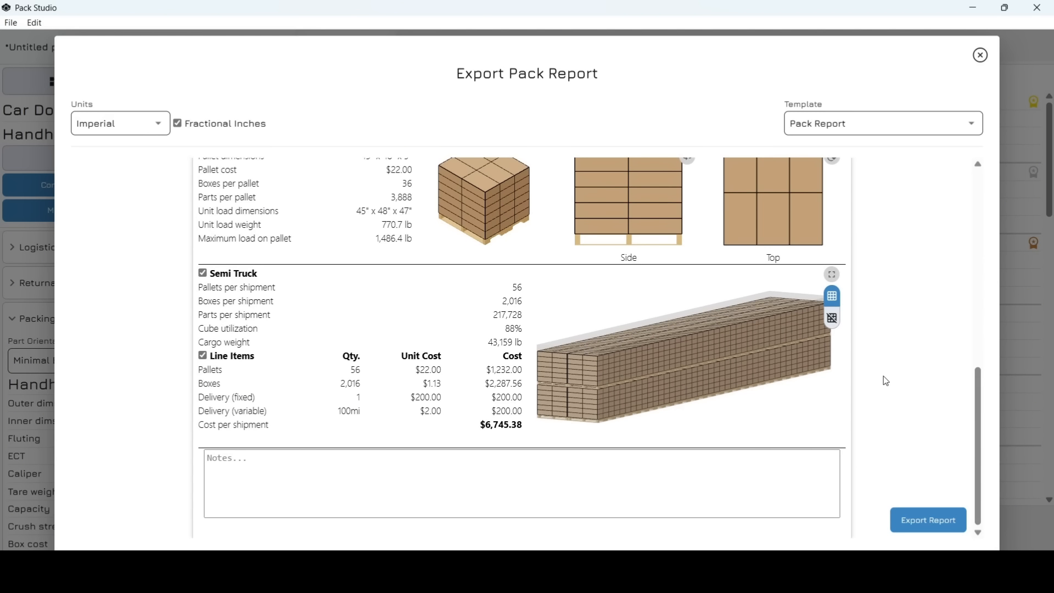
pyautogui.scroll(10, 886, 381)
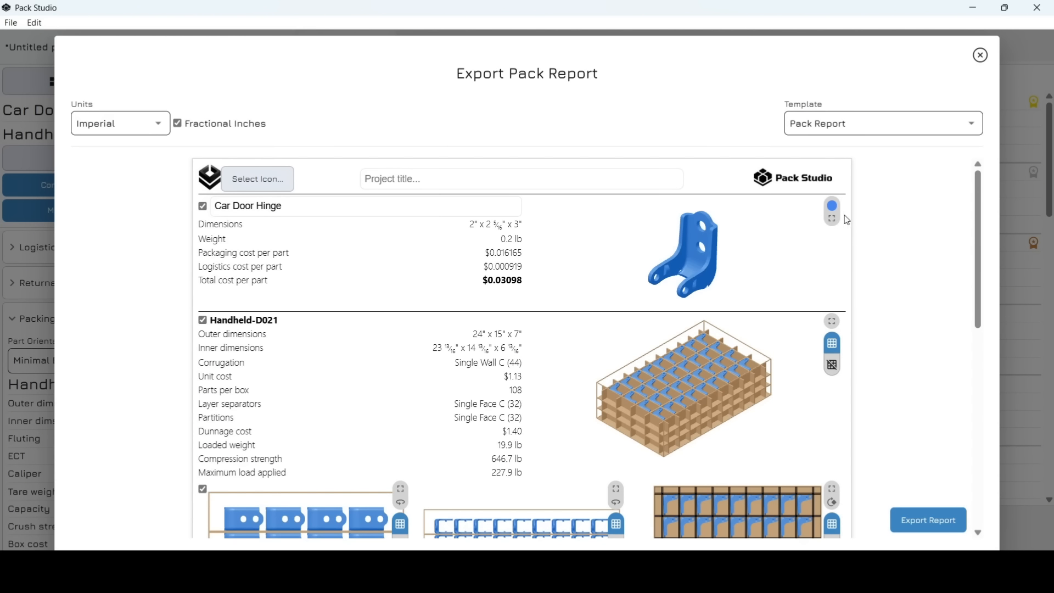
# - Recolour the hinge greyish-blue (RGB 100/127/170)
pyautogui.click(833, 208)
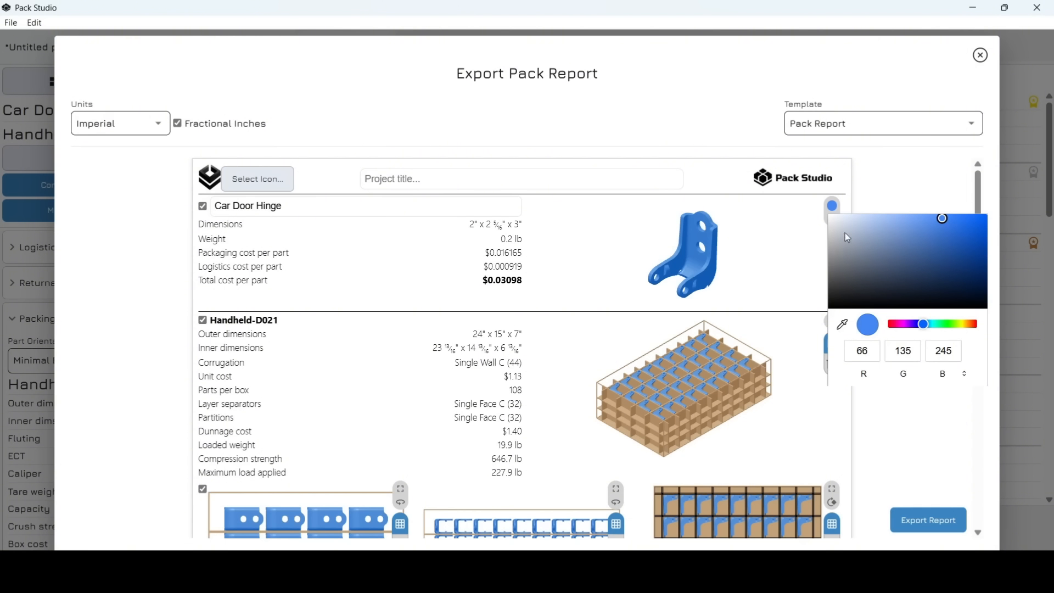
pyautogui.click(892, 246)
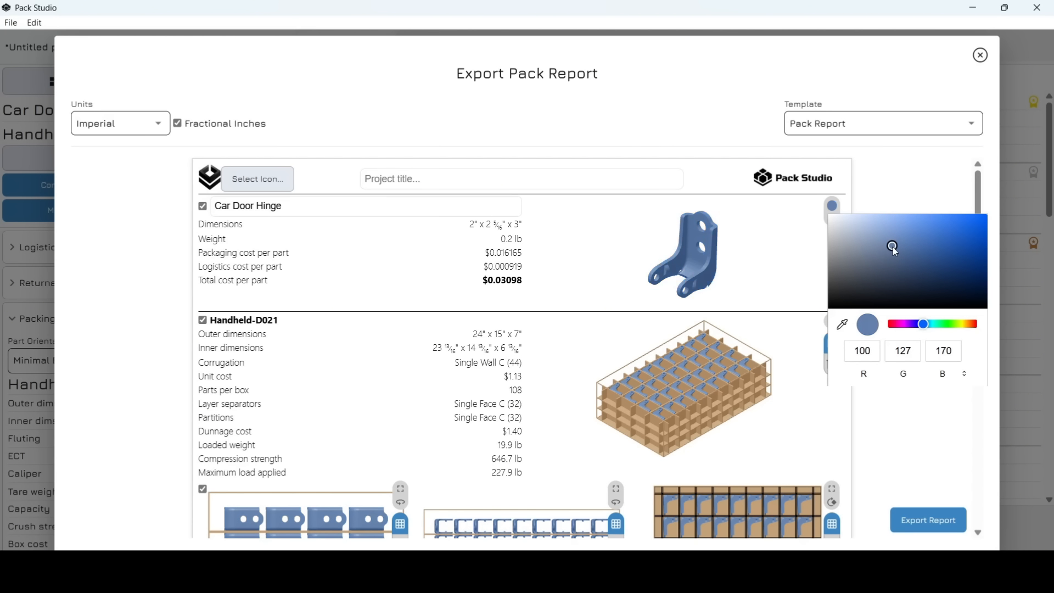
pyautogui.click(914, 199)
pyautogui.scroll(-2, 627, 392)
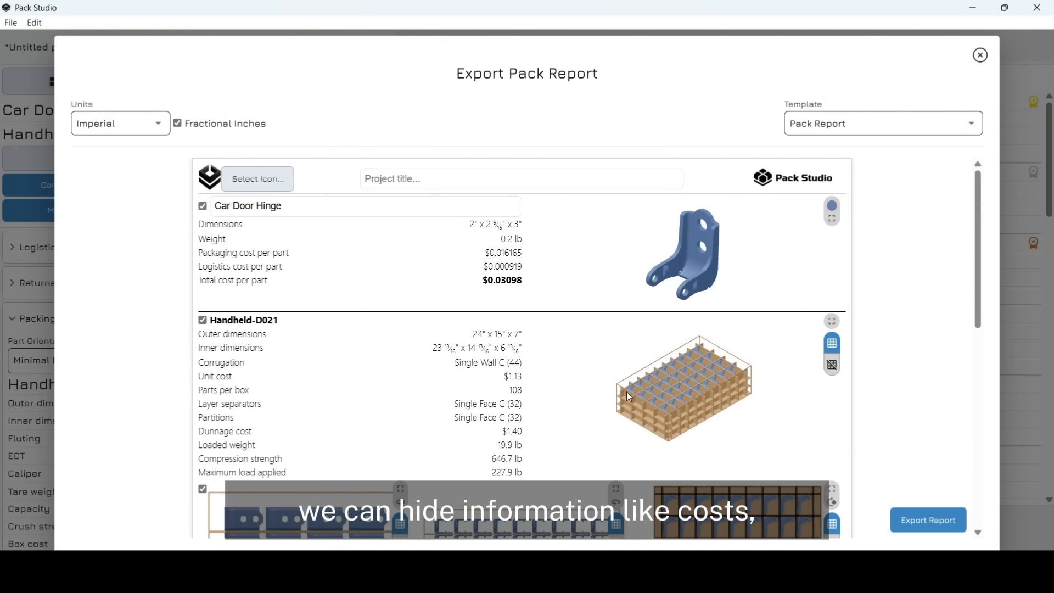
# - Apply the Costs Hidden report template and grey out the Layer separators and Partitions rows
pyautogui.click(846, 124)
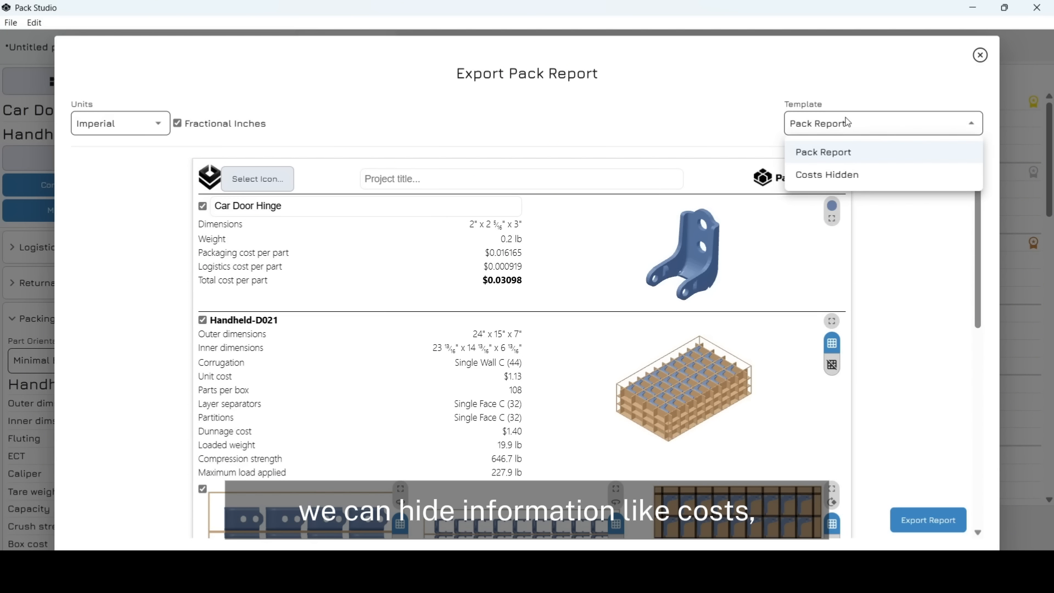
pyautogui.click(826, 179)
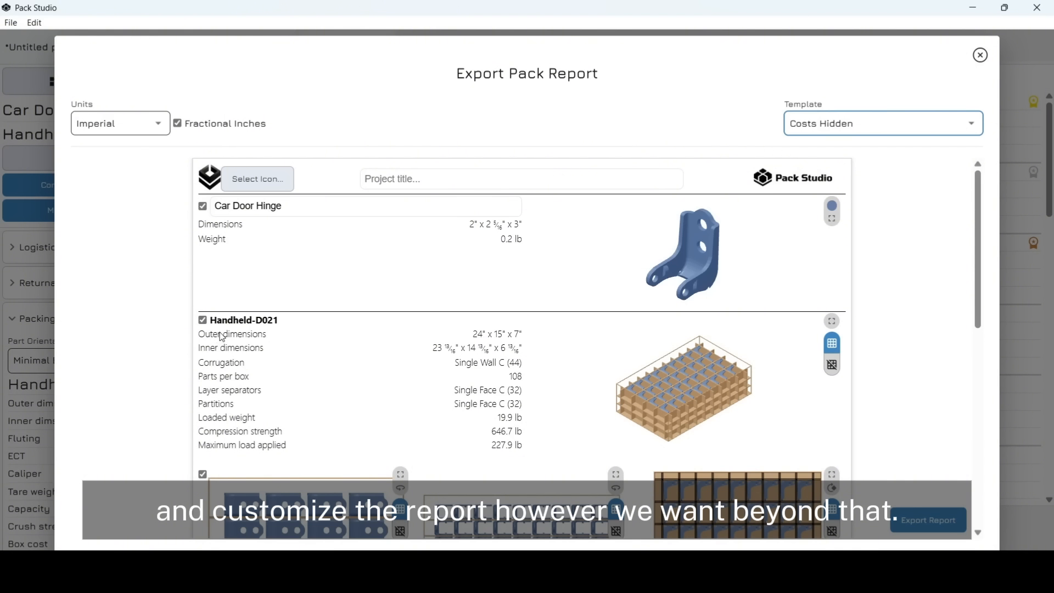
pyautogui.click(221, 390)
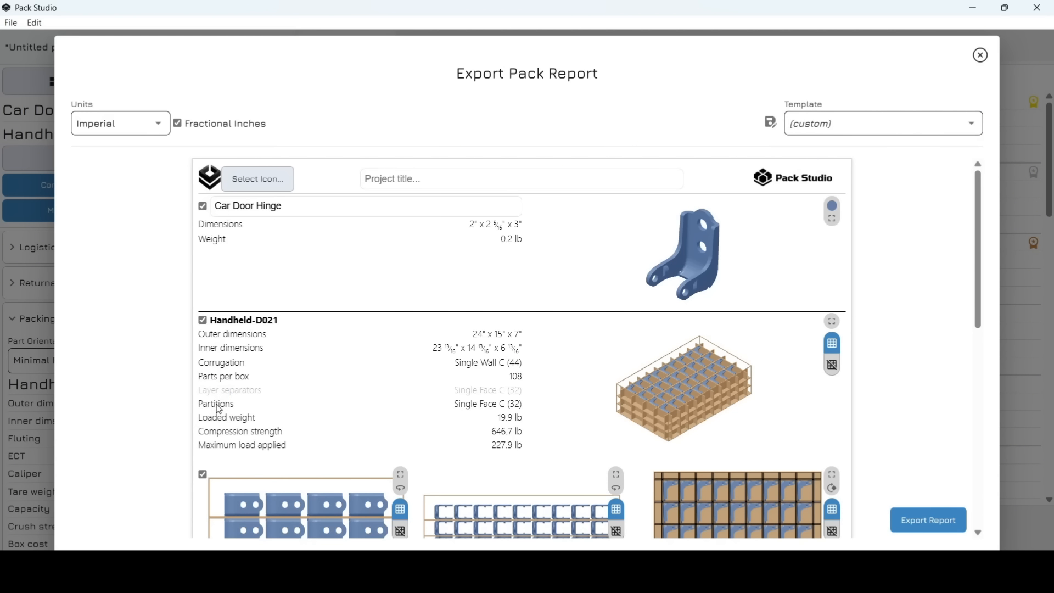
pyautogui.click(219, 406)
# - Show the box without partitions, restore the Layer separators and Partitions rows, and use decimal inches
pyautogui.scroll(-3, 885, 397)
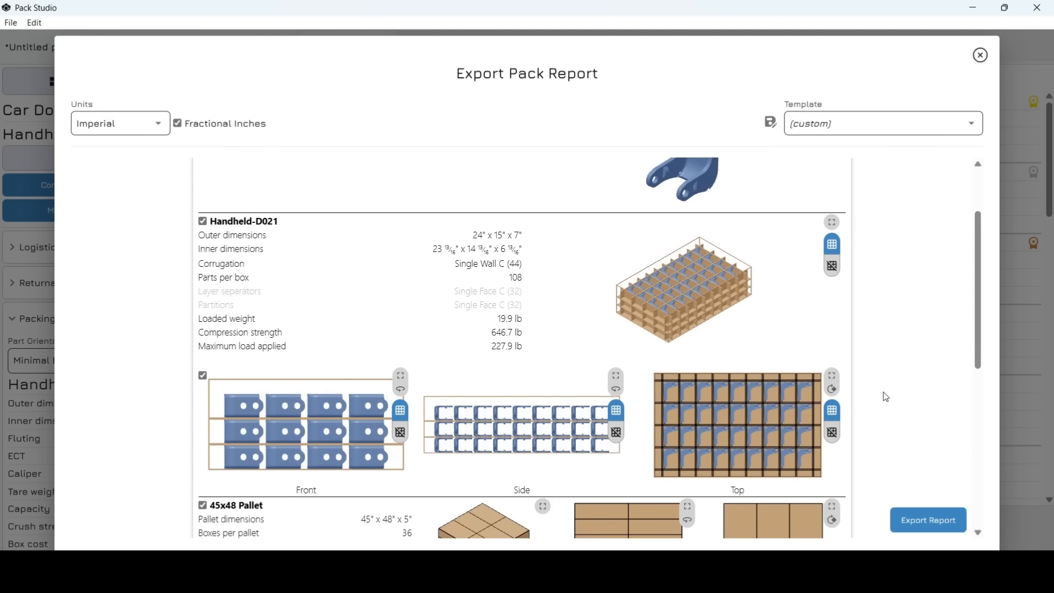
pyautogui.click(832, 267)
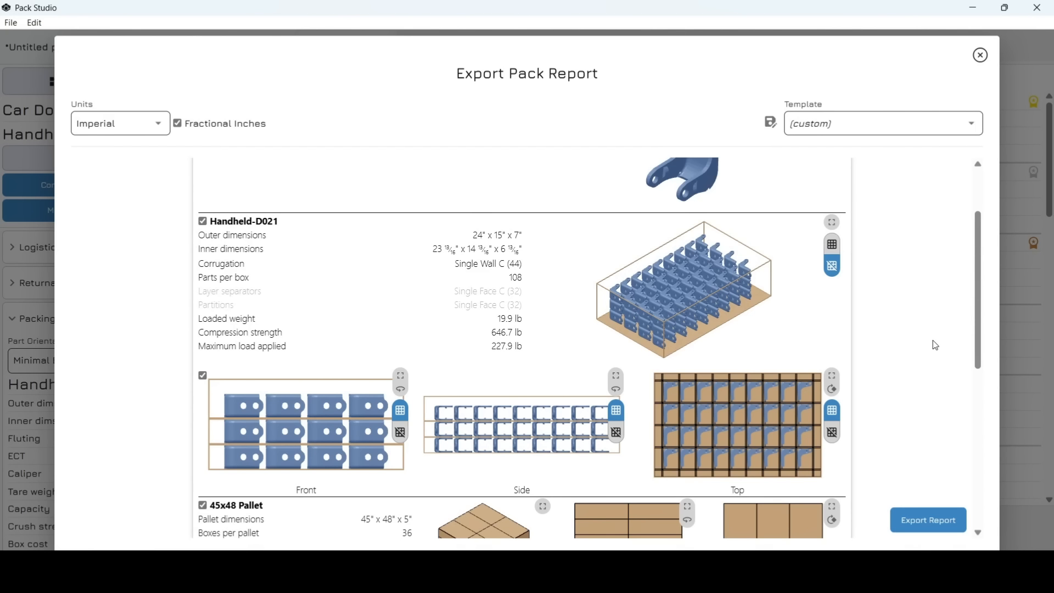
pyautogui.scroll(-2, 931, 362)
pyautogui.scroll(2, 931, 363)
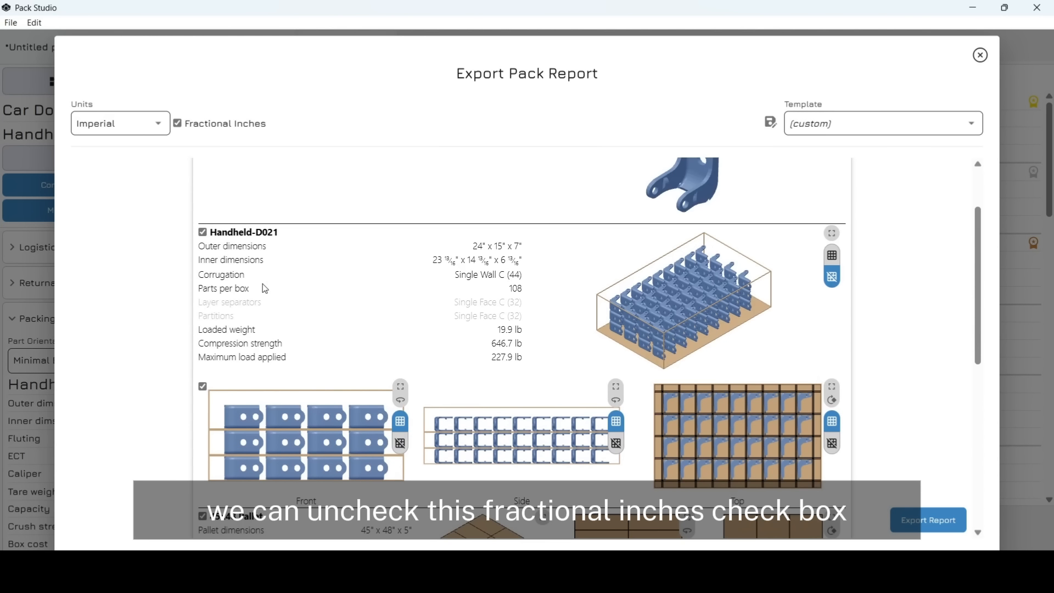
pyautogui.click(236, 305)
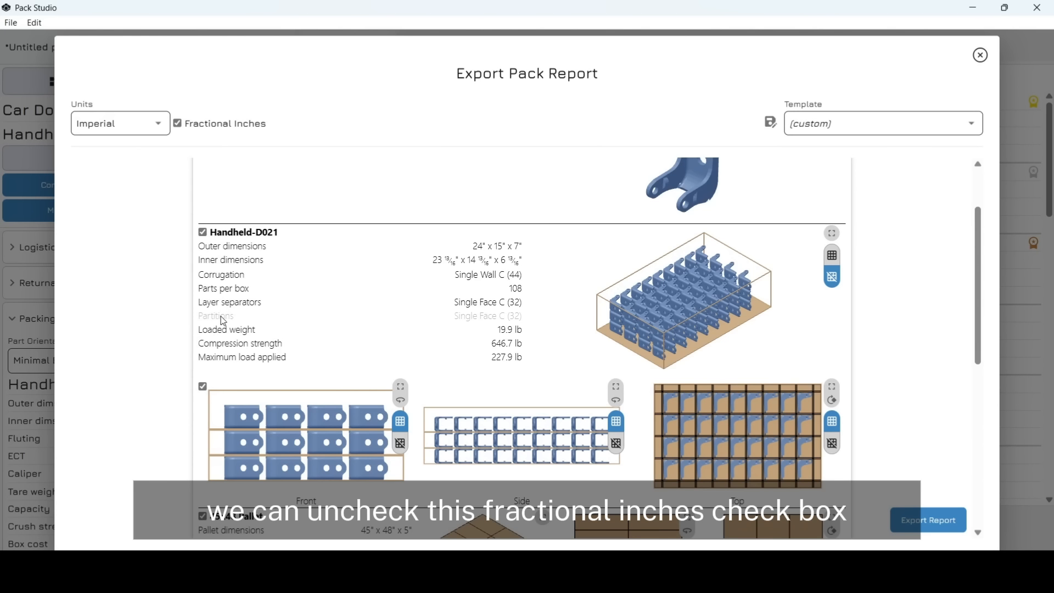
pyautogui.click(222, 318)
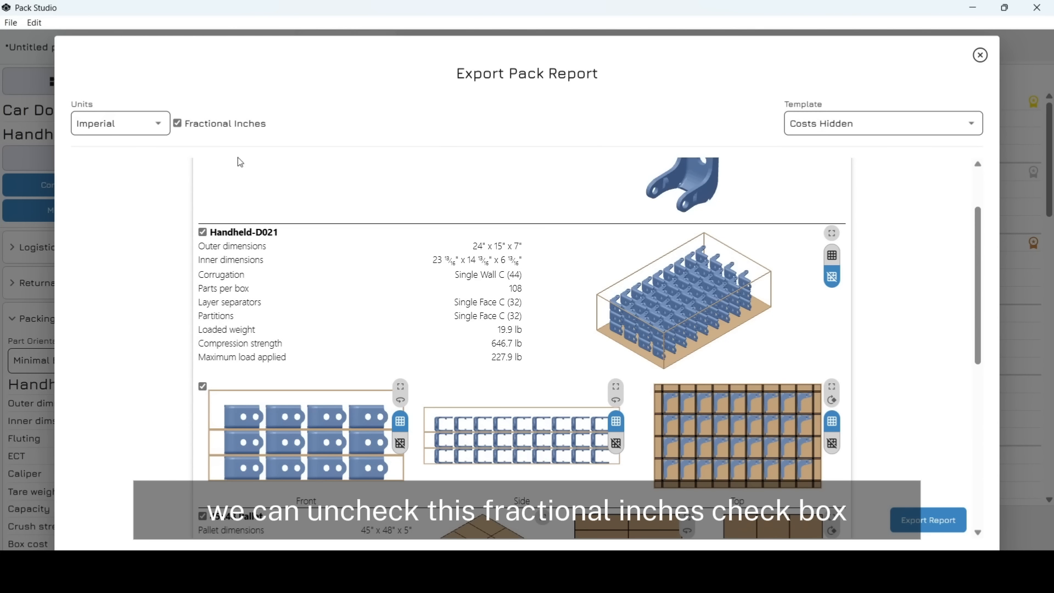
pyautogui.click(178, 126)
pyautogui.scroll(3, 923, 330)
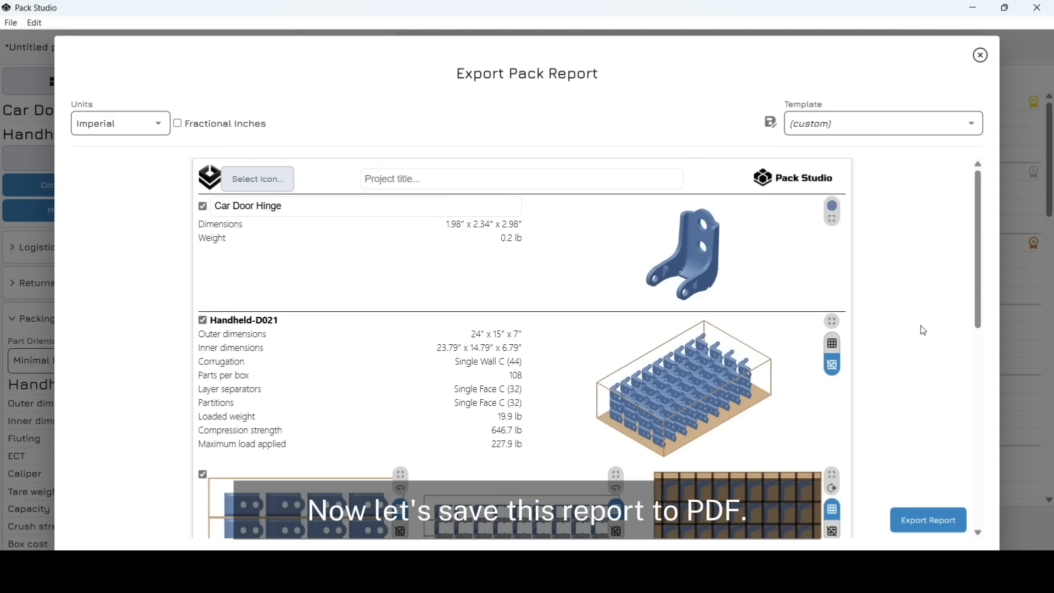
# - Export the report to PDF and review its hinge, Handheld-D021, pallet and semi-truck sections
pyautogui.click(924, 519)
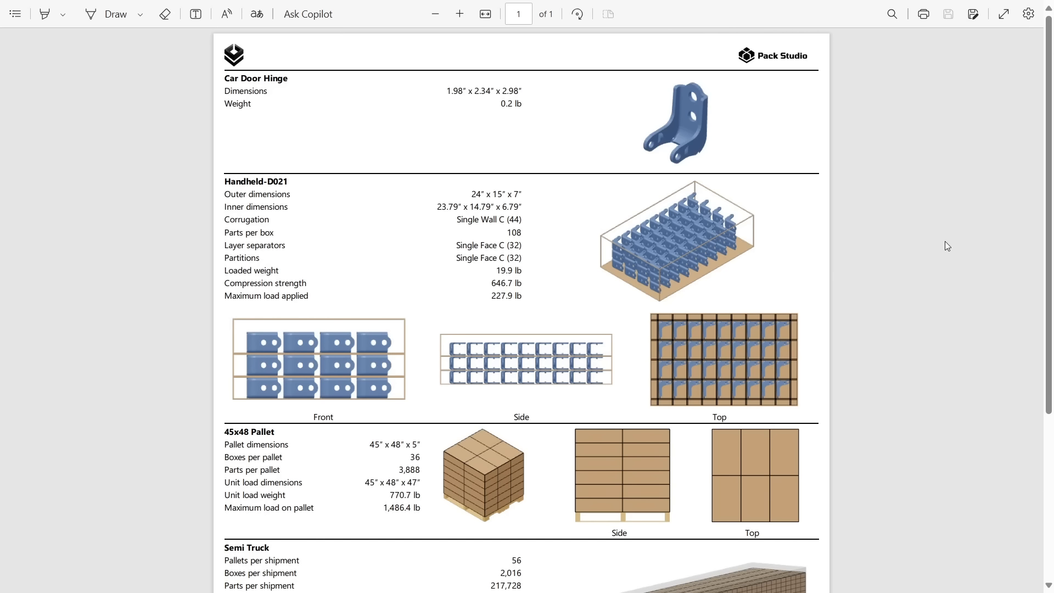
pyautogui.scroll(-2, 716, 284)
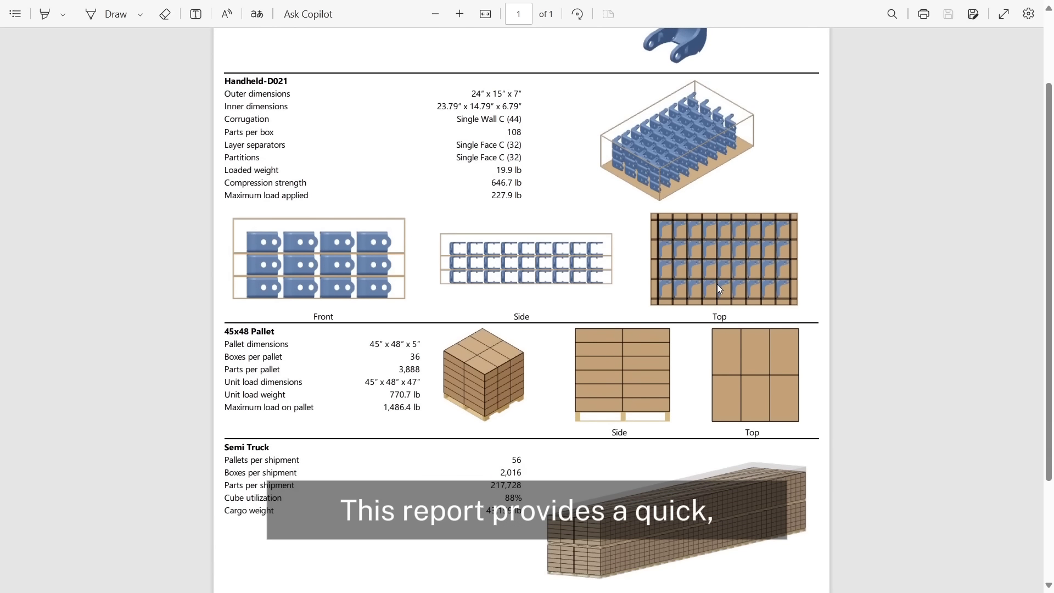
pyautogui.scroll(-3, 717, 288)
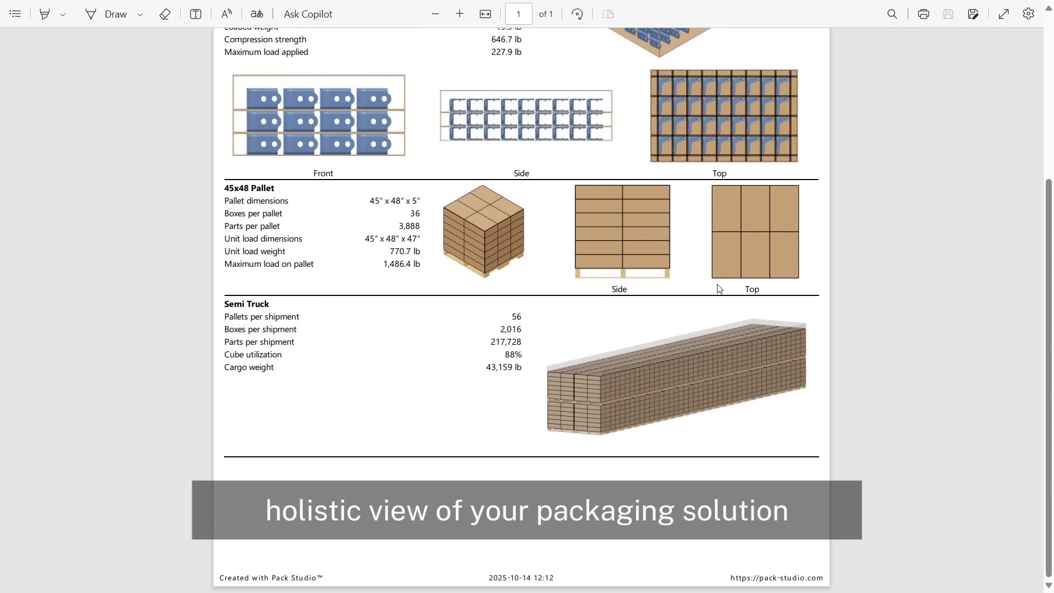
pyautogui.scroll(1, 718, 288)
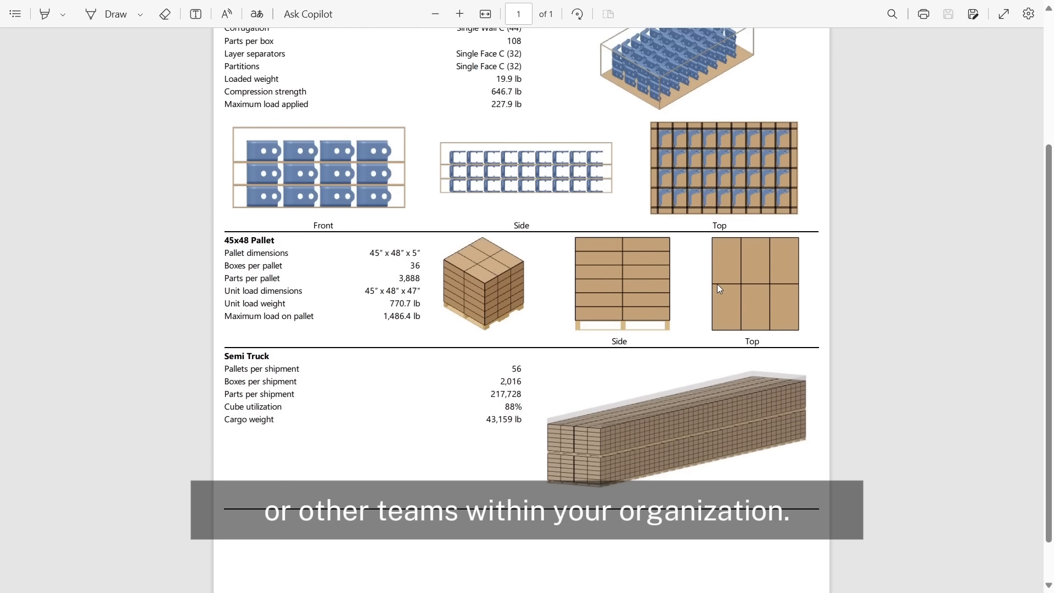
pyautogui.scroll(3, 716, 284)
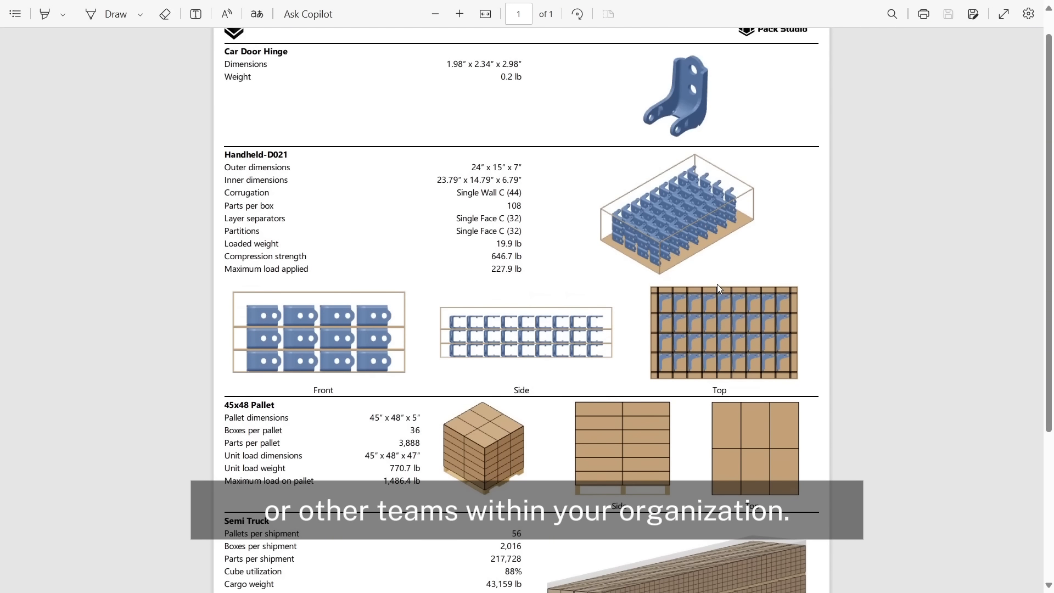